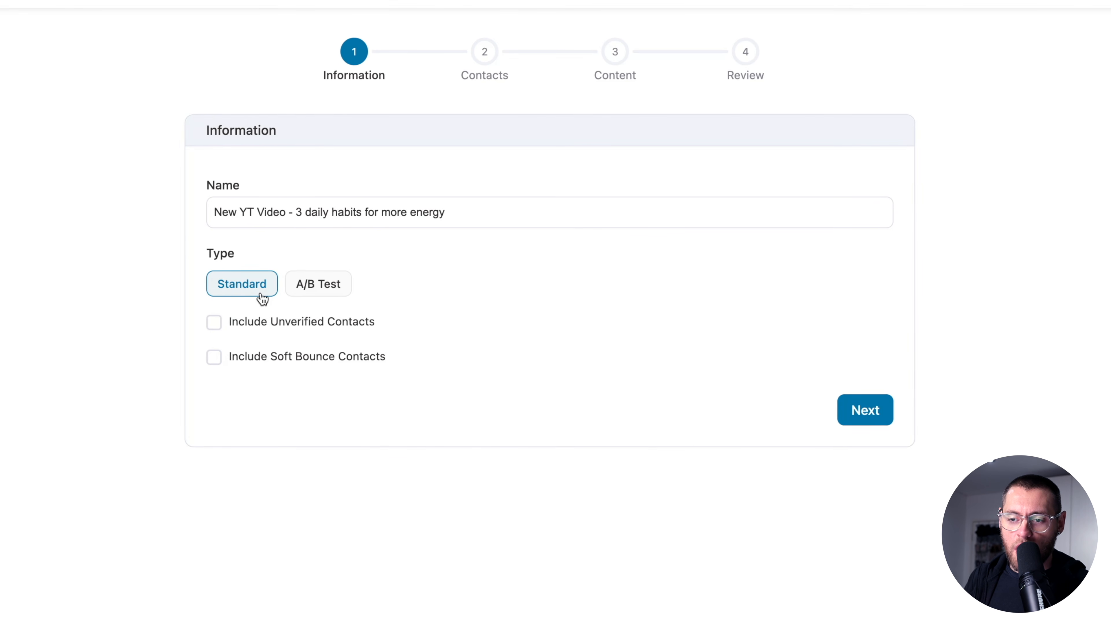
Set the broadcast type to A/B Test and continue to the content stage with all subscribed contacts included.
{"action": "left_click", "coordinate": [315, 293]}
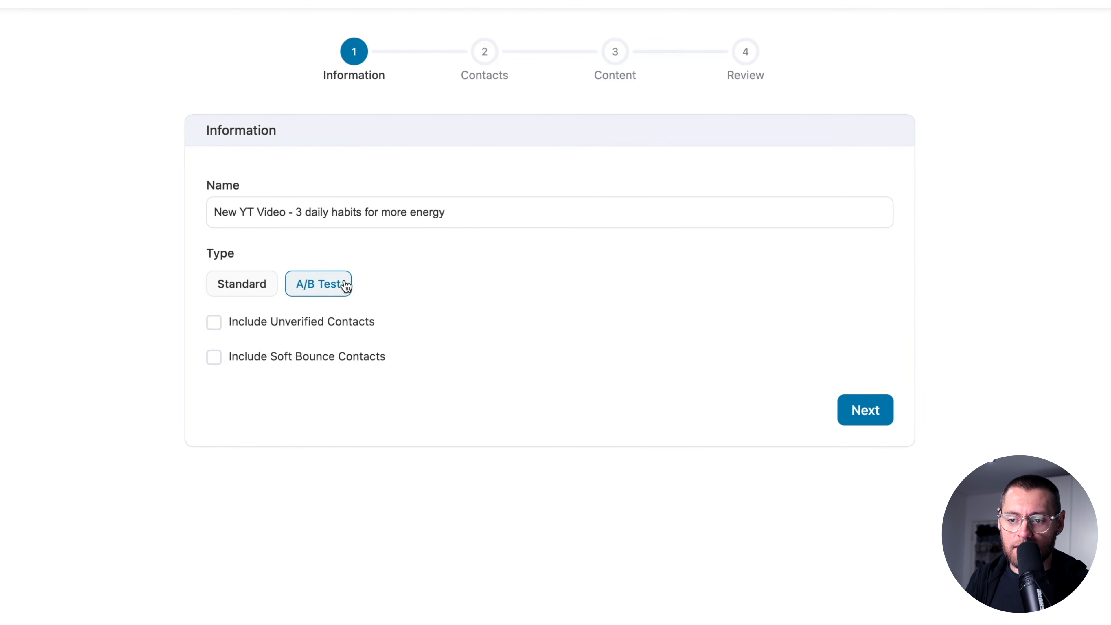
{"action": "left_click", "coordinate": [853, 401]}
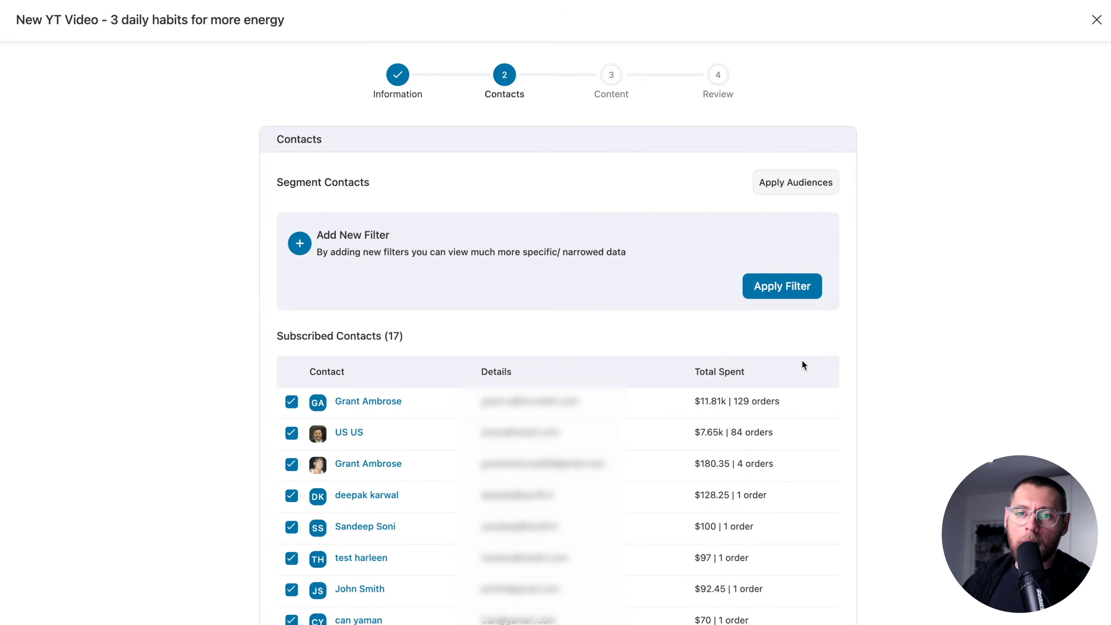
{"action": "scroll", "coordinate": [803, 363], "scroll_direction": "down", "scroll_amount": 5}
{"action": "left_click", "coordinate": [816, 577]}
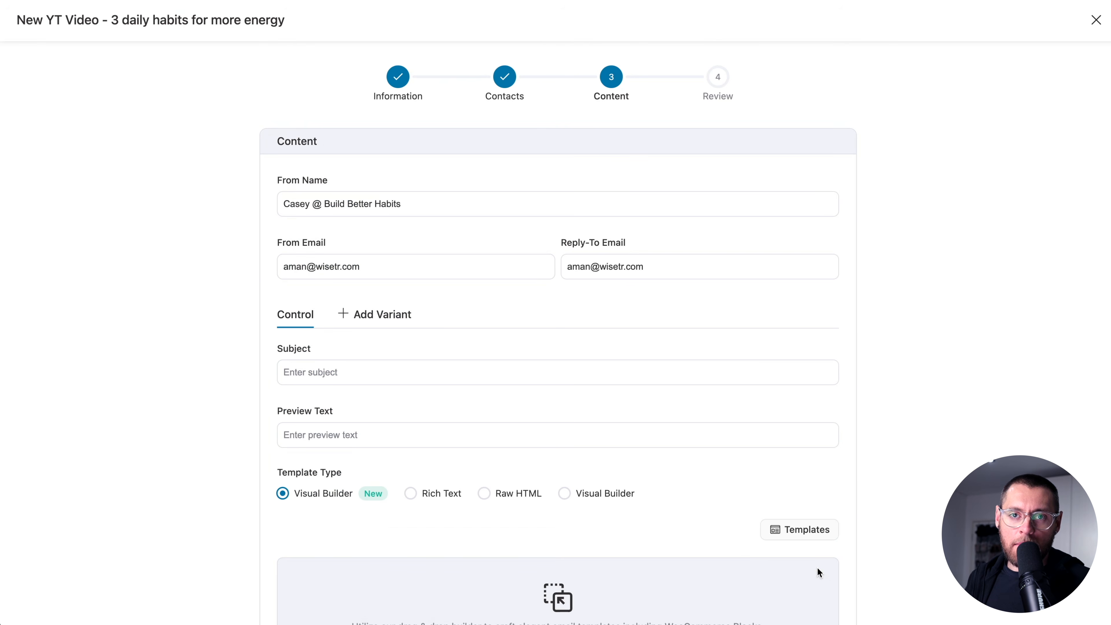
Enter "NEW VIDEO: 3 habits that'll give you more energy" as the subject of the control email.
{"action": "left_click", "coordinate": [342, 372]}
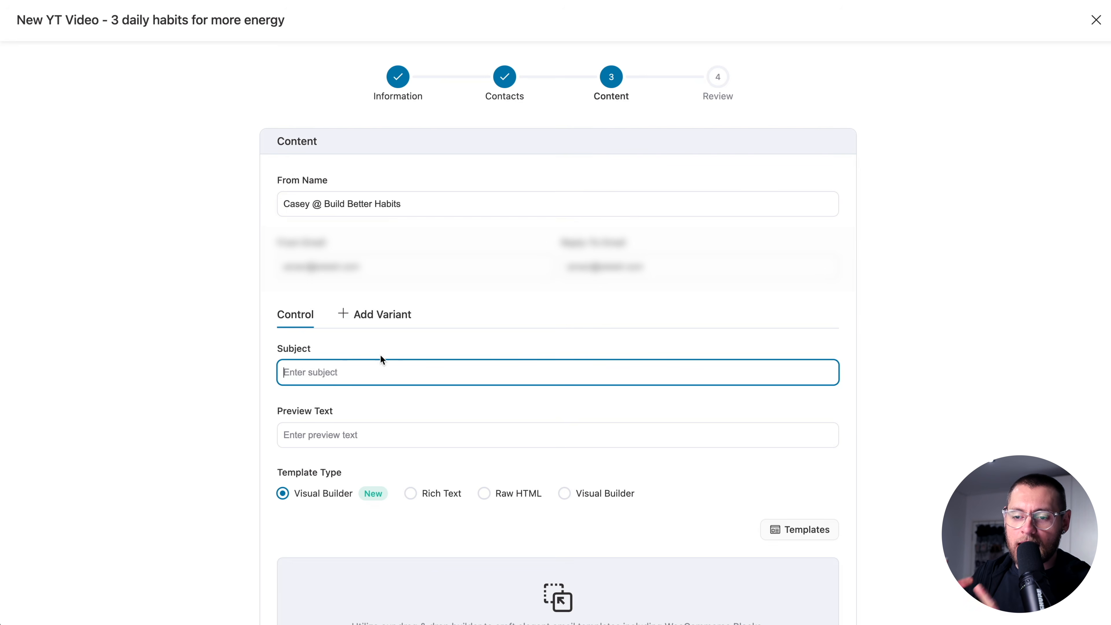
{"action": "type", "text": "NEW VIDEO: 3 habits that'll give you more energy"}
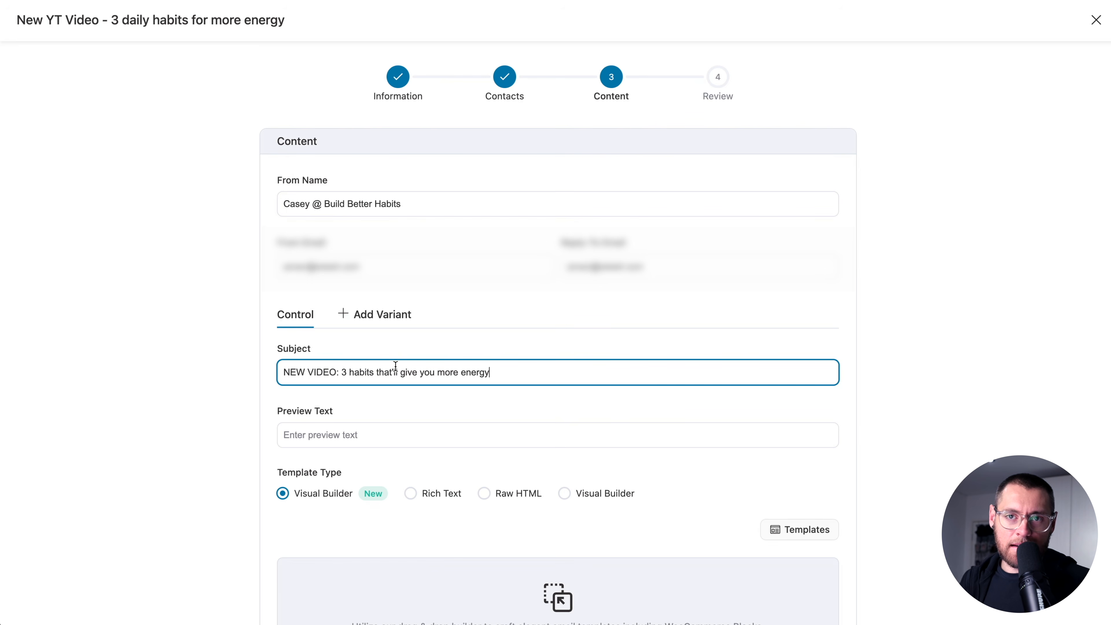
Add a variant of the email with the subject "My energy levels were TERRIBLE until I started these 3 habits...".
{"action": "left_click", "coordinate": [389, 315]}
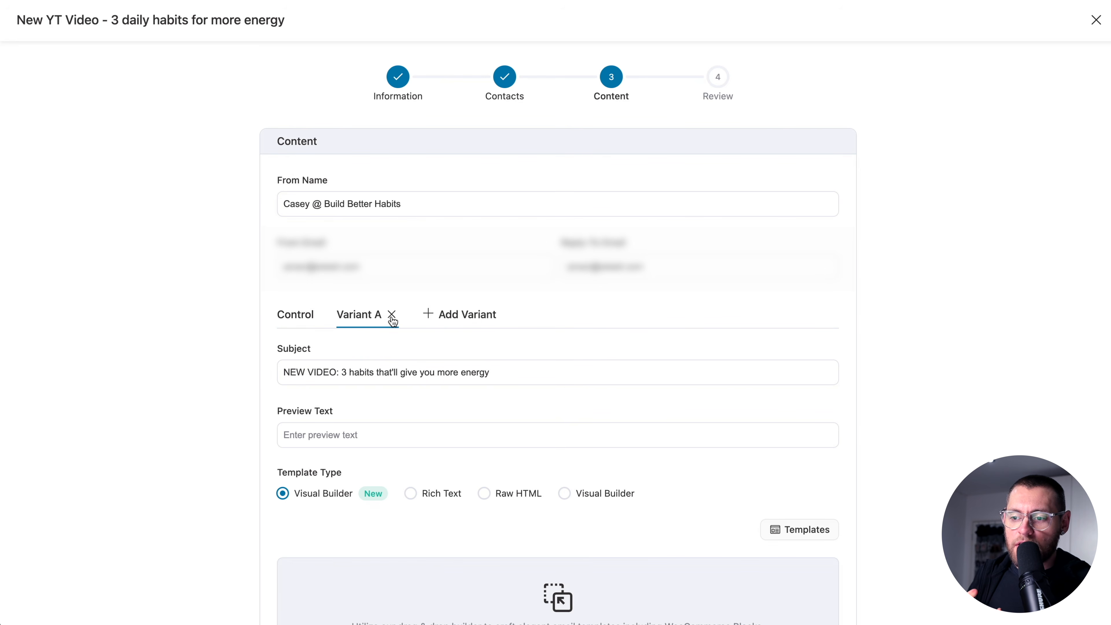
{"action": "triple_click", "coordinate": [397, 365]}
{"action": "type", "text": "My energy levels were TERRIBLE until I started these 3 habits..."}
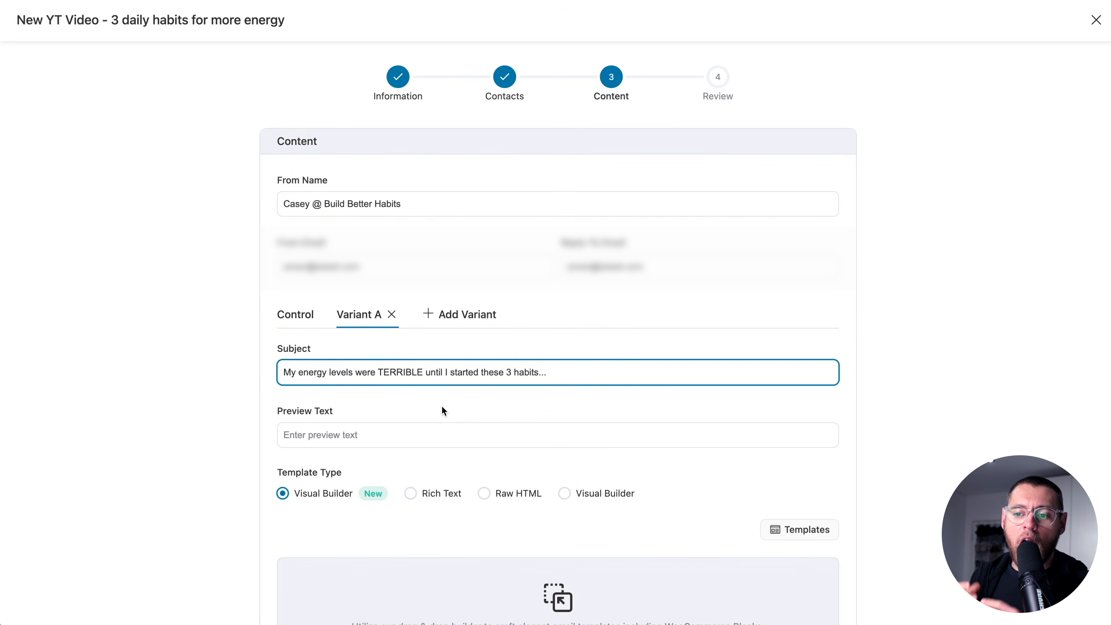
Enable Smart Sending for the A/B test broadcast and look over its settings.
{"action": "scroll", "coordinate": [441, 409], "scroll_direction": "down", "scroll_amount": 6}
{"action": "left_click", "coordinate": [500, 532]}
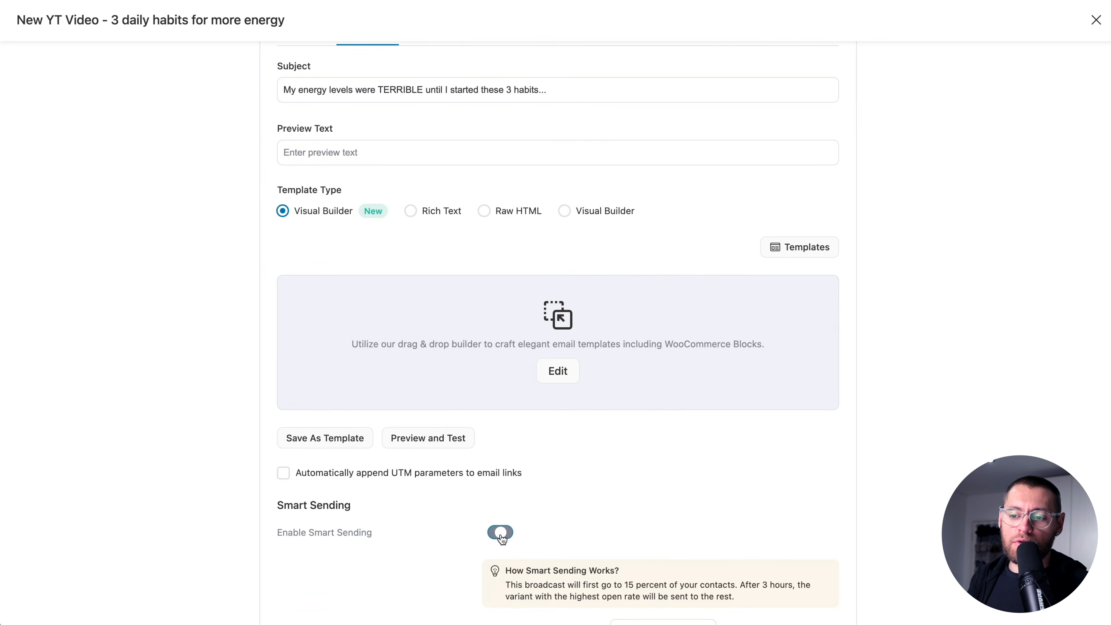
{"action": "scroll", "coordinate": [500, 536], "scroll_direction": "down", "scroll_amount": 3}
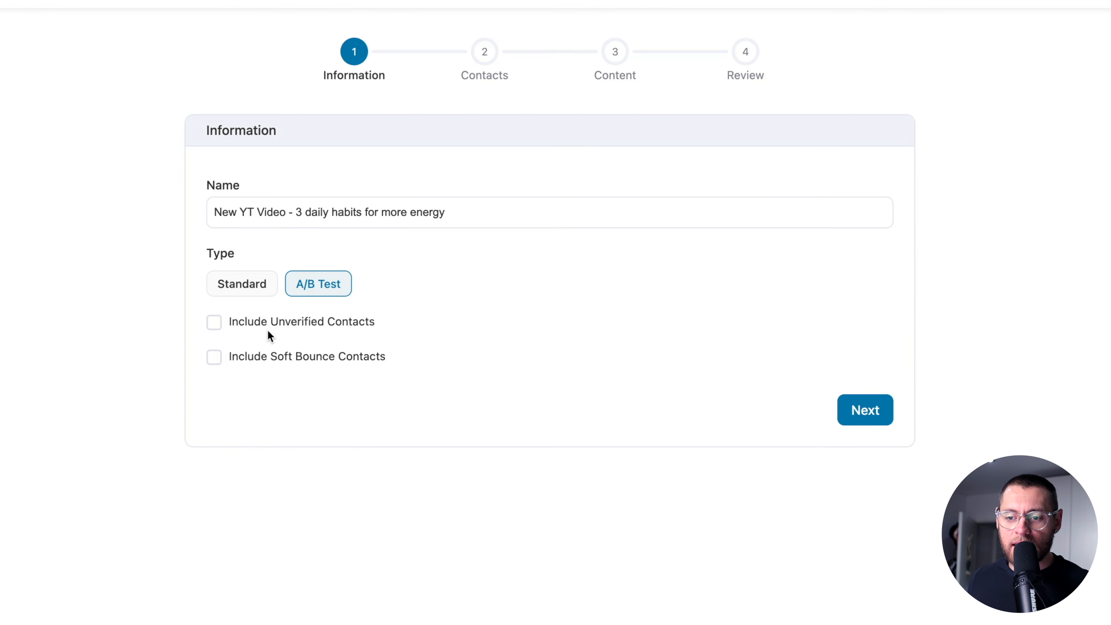
Change the broadcast type to Standard and continue to contact selection.
{"action": "left_click", "coordinate": [253, 290]}
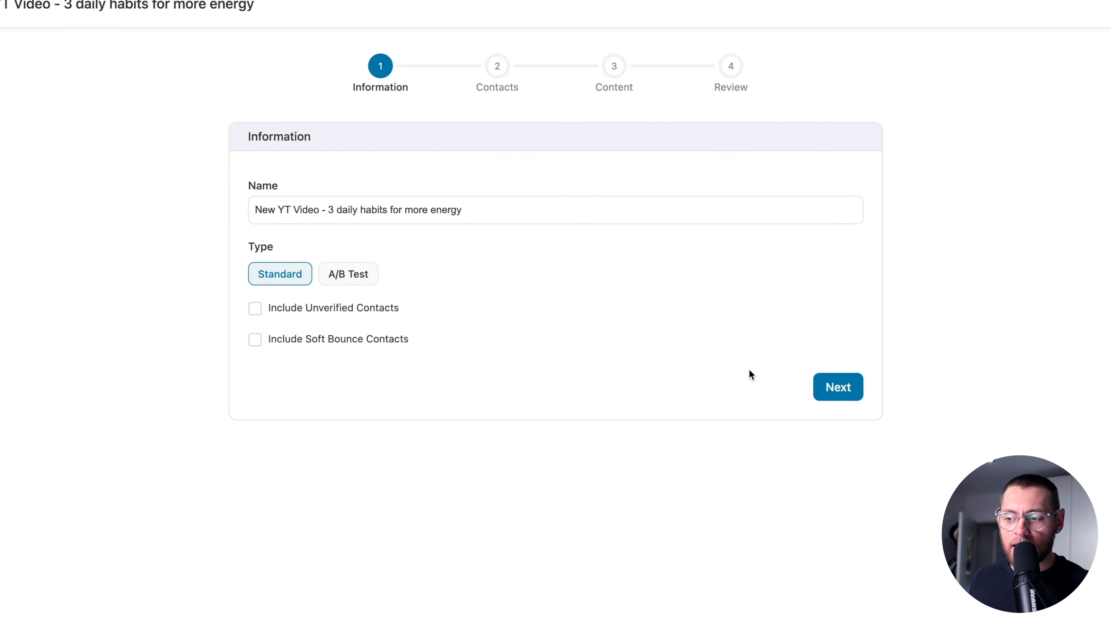
{"action": "left_click", "coordinate": [818, 374]}
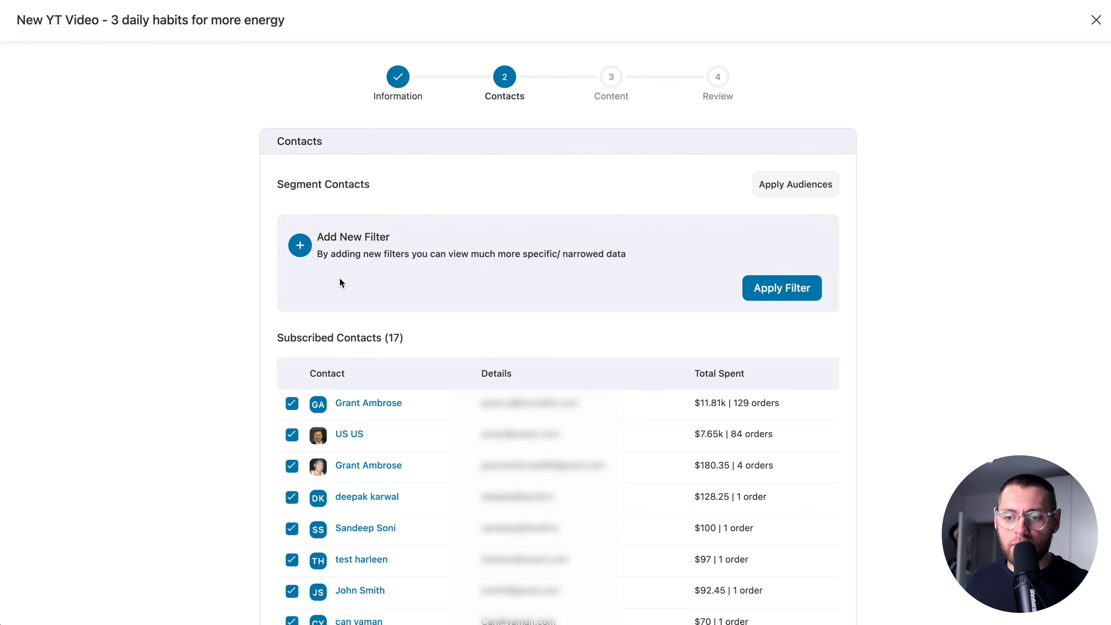
Filter the contacts to those whose Lists match any of "New YouTube Video Alert" and apply the filter.
{"action": "left_click", "coordinate": [301, 246]}
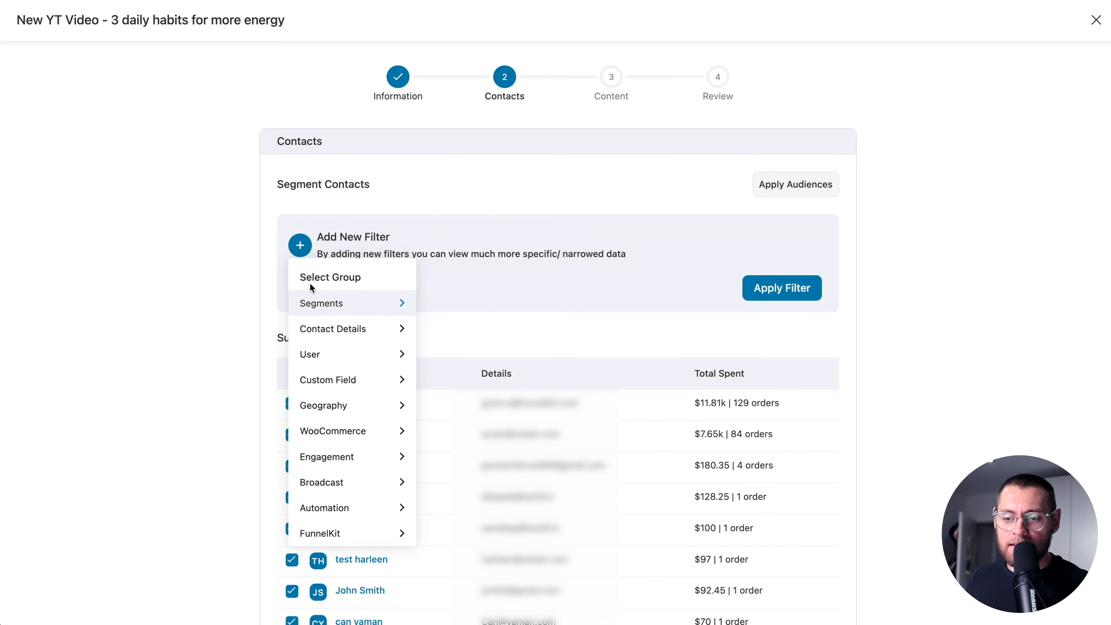
{"action": "left_click", "coordinate": [316, 304]}
{"action": "left_click", "coordinate": [316, 322]}
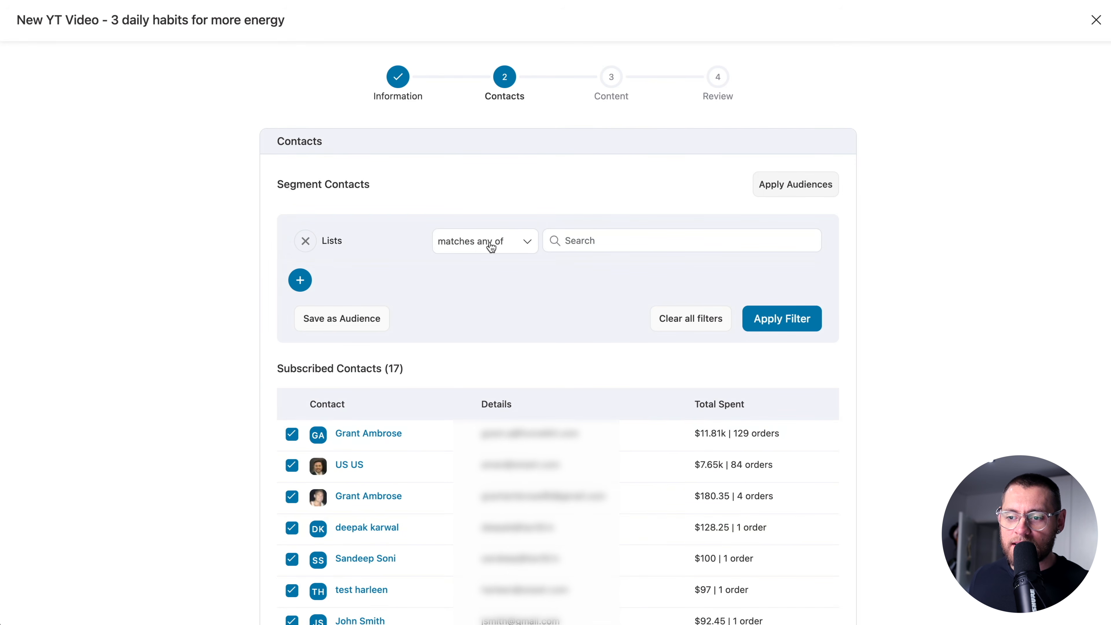
{"action": "left_click", "coordinate": [589, 240]}
{"action": "type", "text": "new yout"}
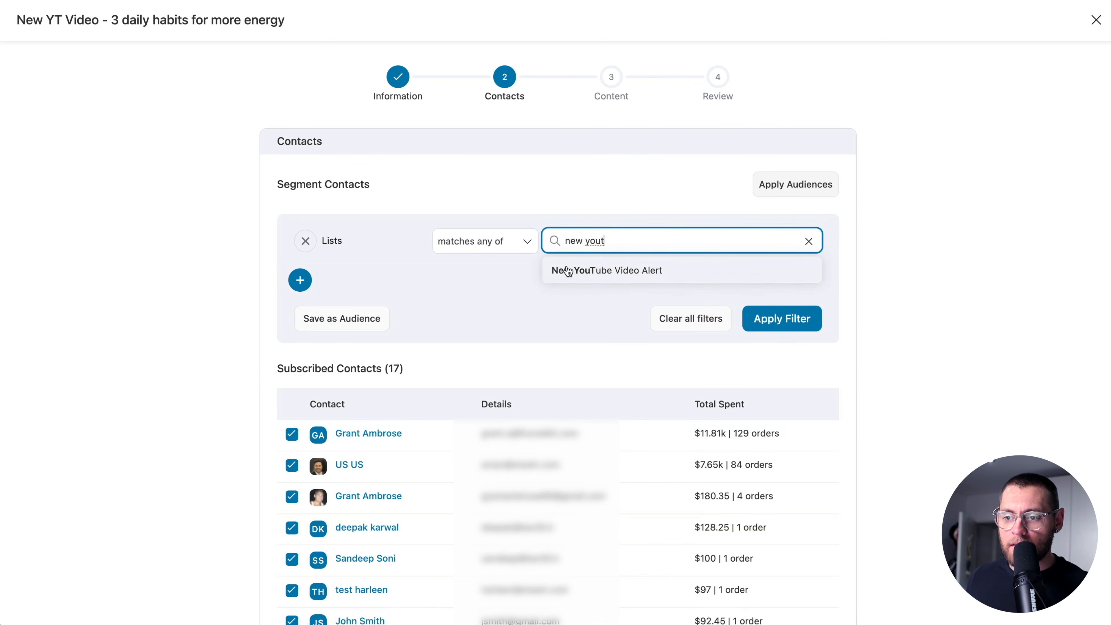
{"action": "left_click", "coordinate": [618, 273]}
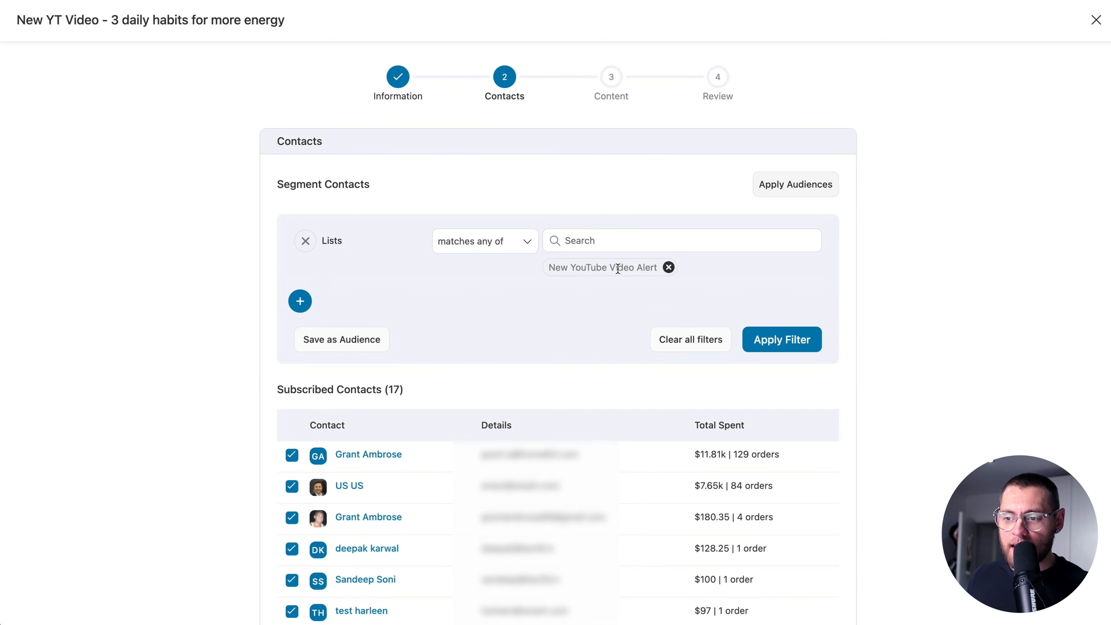
{"action": "left_click", "coordinate": [770, 341]}
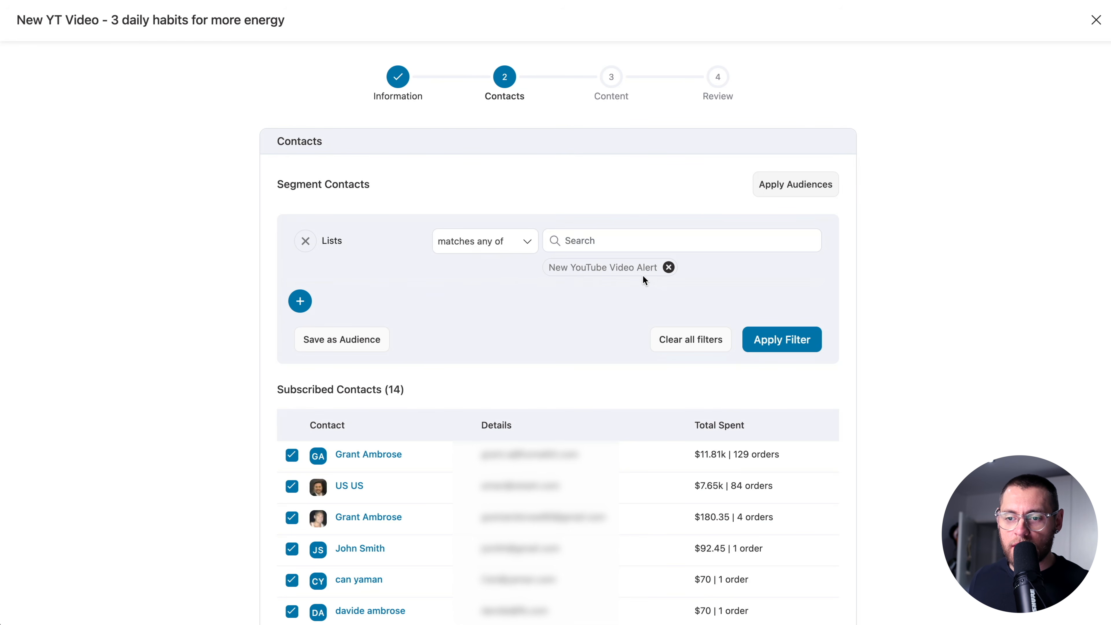
{"action": "left_click", "coordinate": [301, 302]}
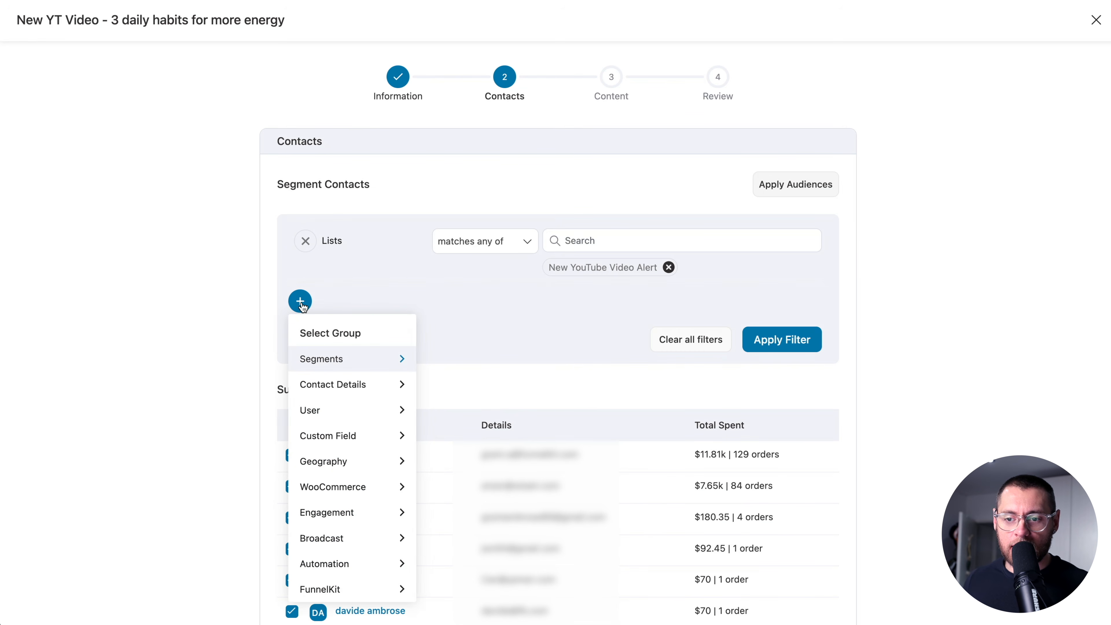
{"action": "left_click", "coordinate": [416, 302]}
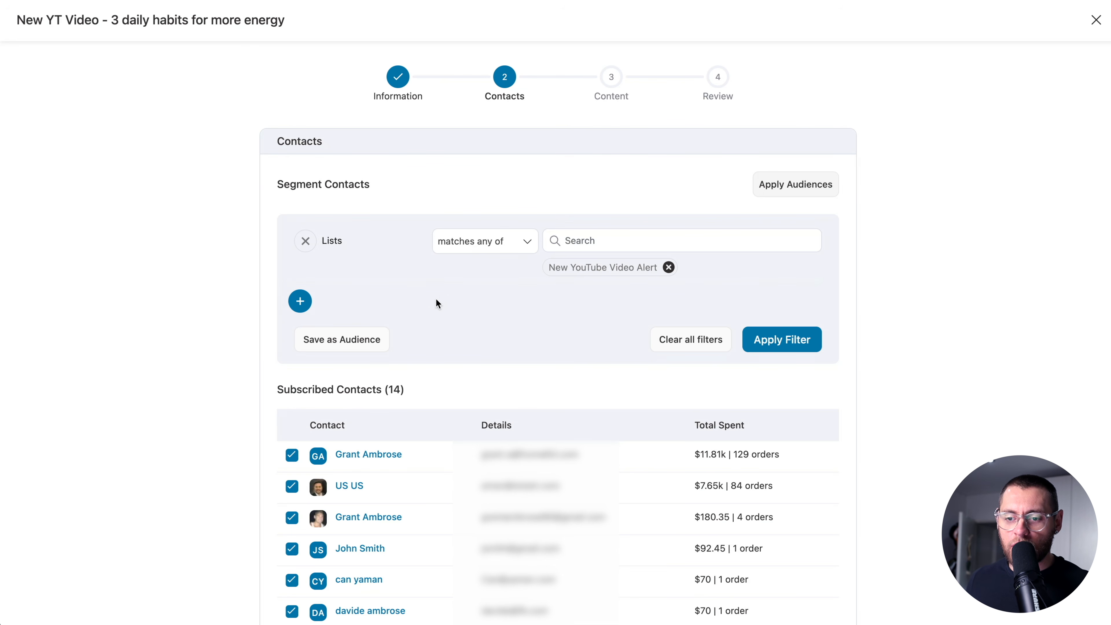
Save the filter as an audience named "Receive new YouTube Video Alerts", described as "Contacts who wish to receive an email when I post a new YouTube video.".
{"action": "left_click", "coordinate": [345, 341]}
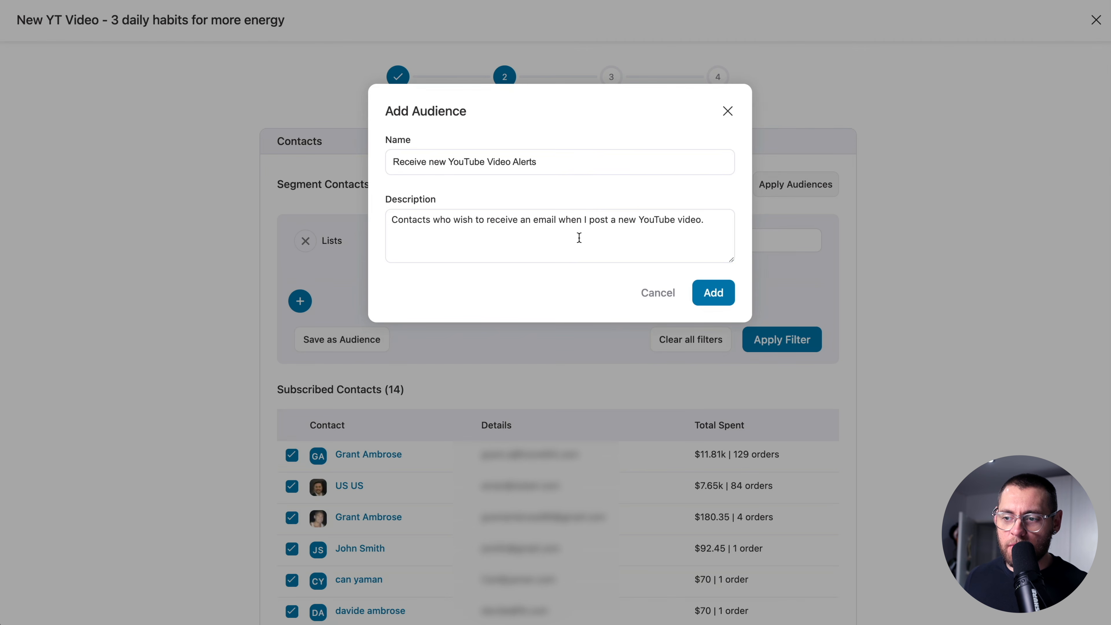
{"action": "left_click", "coordinate": [719, 293]}
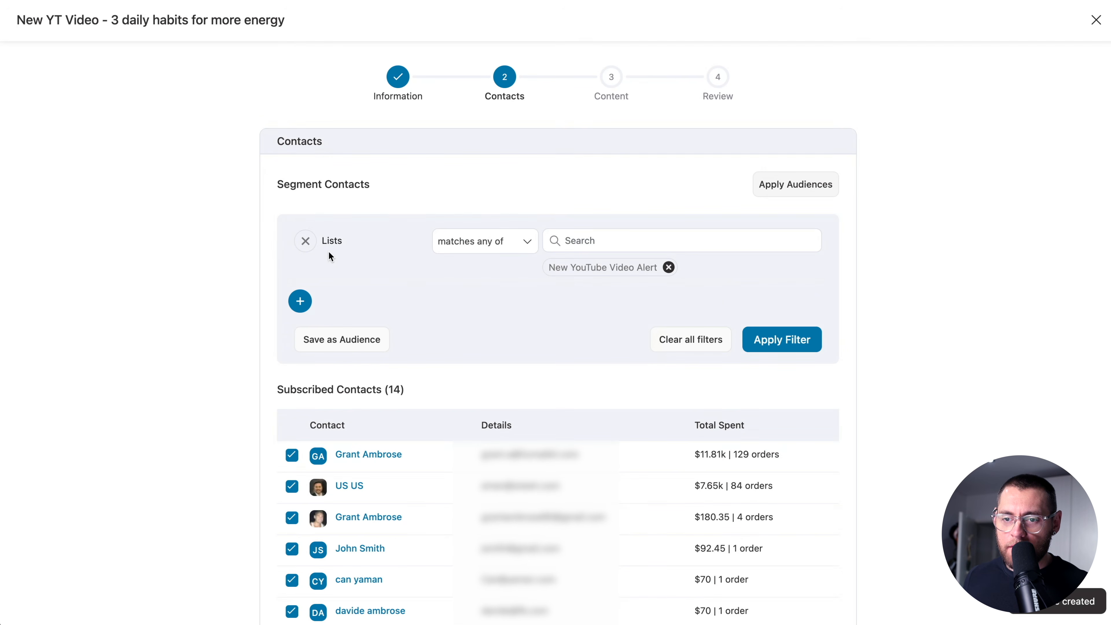
Remove the Lists filter and apply the saved audience "Receive new YouTube Video Alerts" to the broadcast contacts.
{"action": "left_click", "coordinate": [308, 244]}
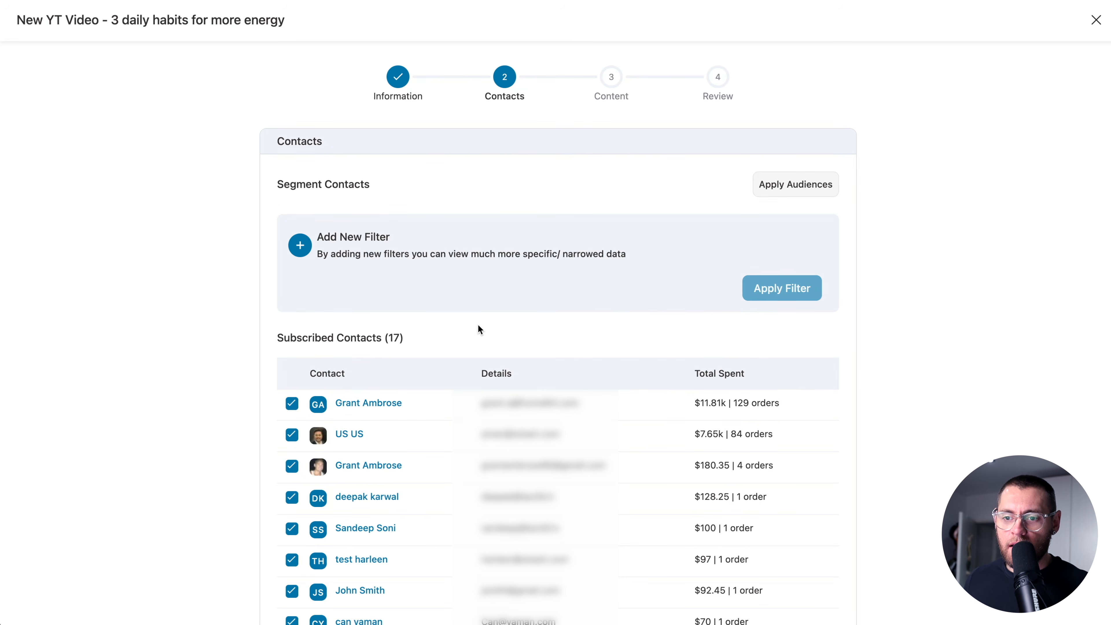
{"action": "left_click", "coordinate": [306, 248]}
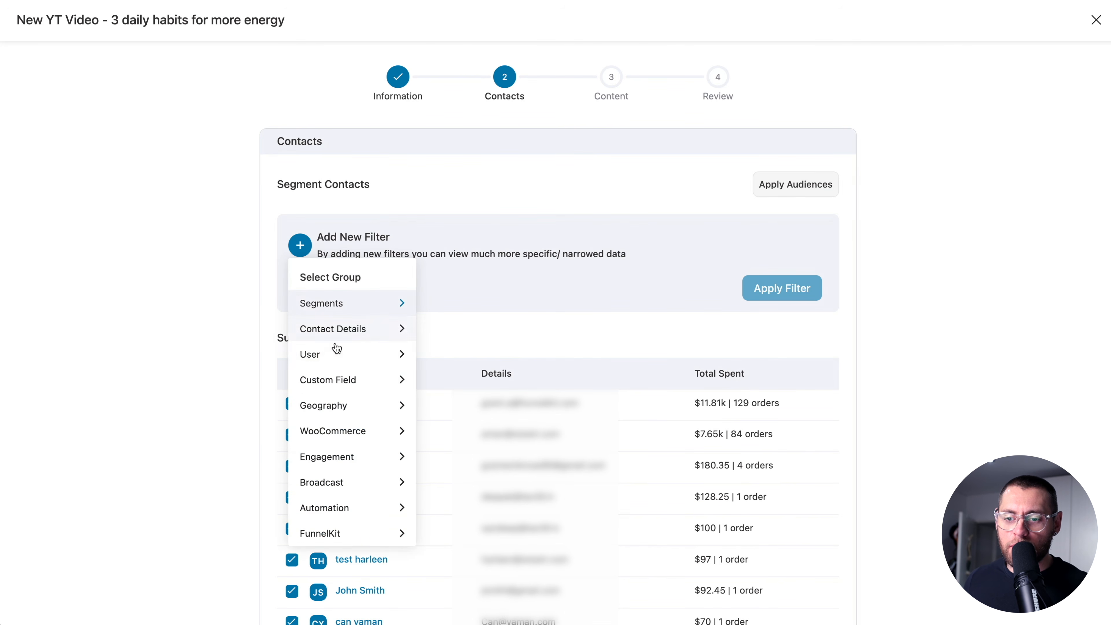
{"action": "left_click", "coordinate": [485, 296]}
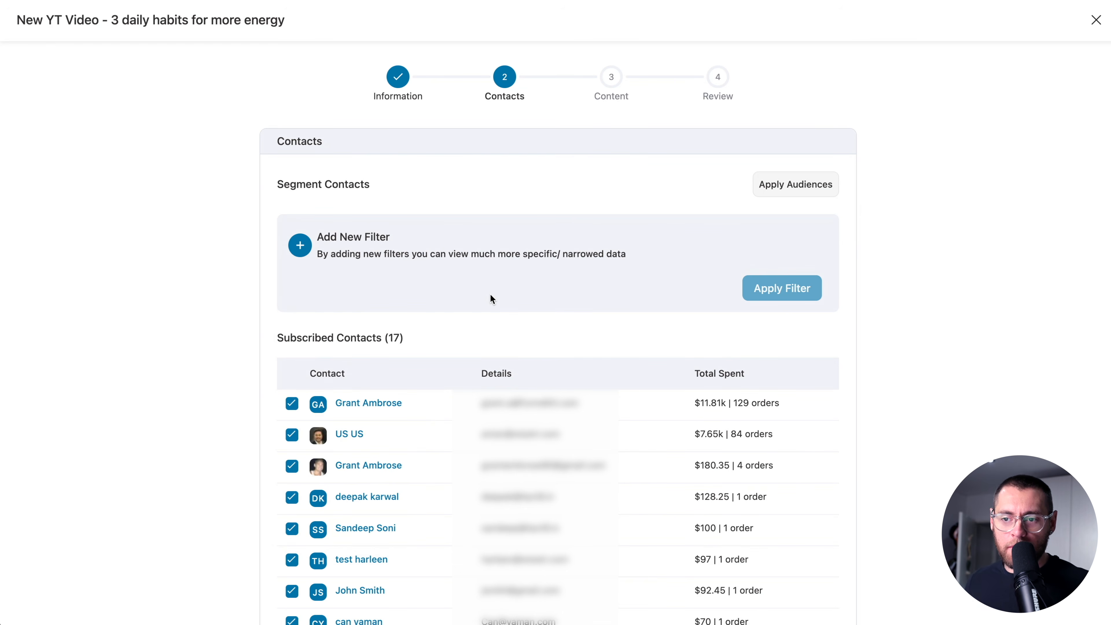
{"action": "left_click", "coordinate": [775, 192]}
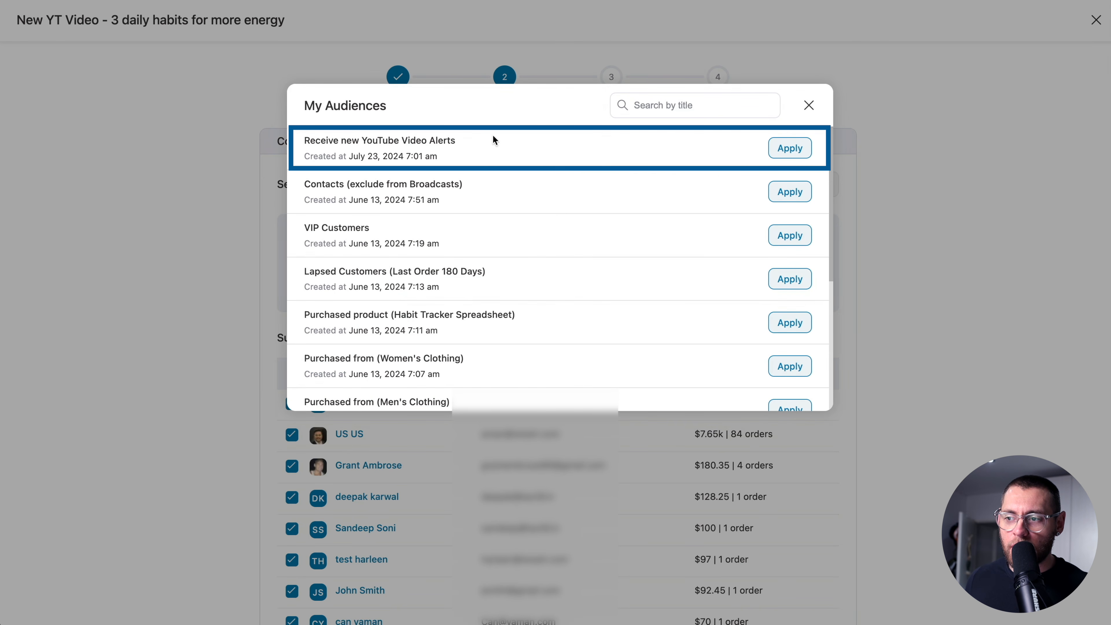
{"action": "left_click", "coordinate": [789, 148]}
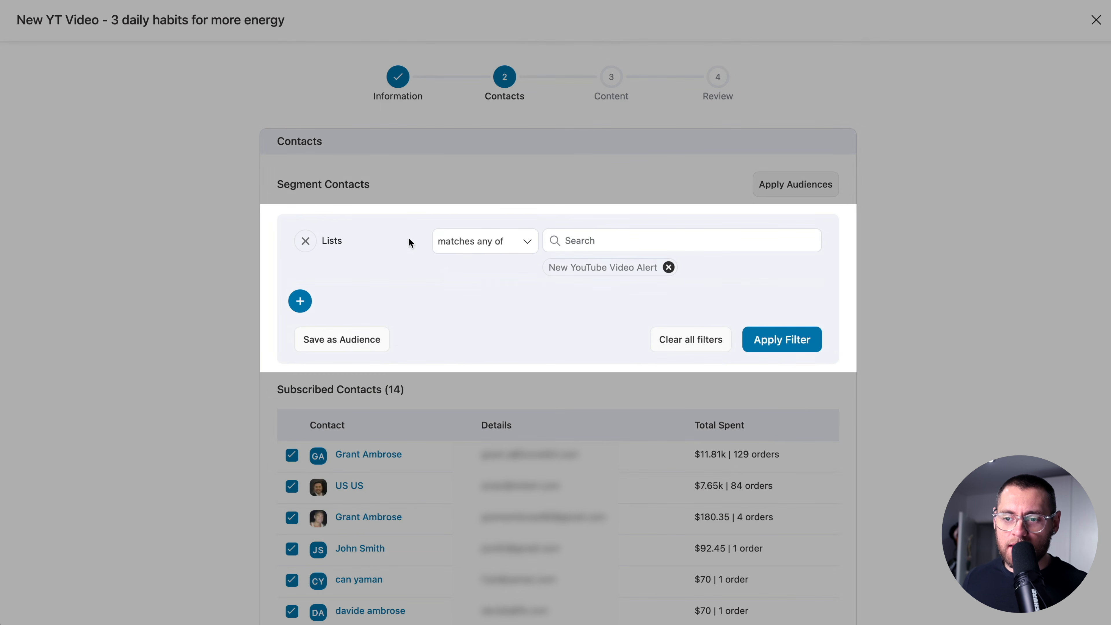
In Content, set the subject "Video Alert! 3 daily habits for more energy" and preview text "I was feeling sluggish all day, until I tried these 3 things".
{"action": "scroll", "coordinate": [437, 402], "scroll_direction": "down", "scroll_amount": 4}
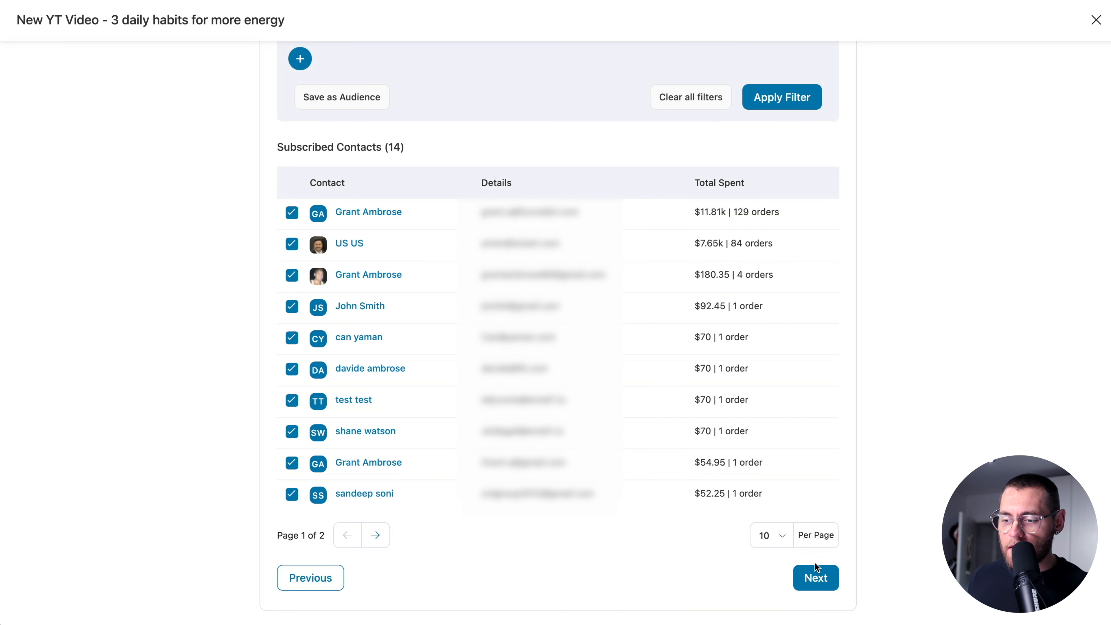
{"action": "left_click", "coordinate": [816, 576]}
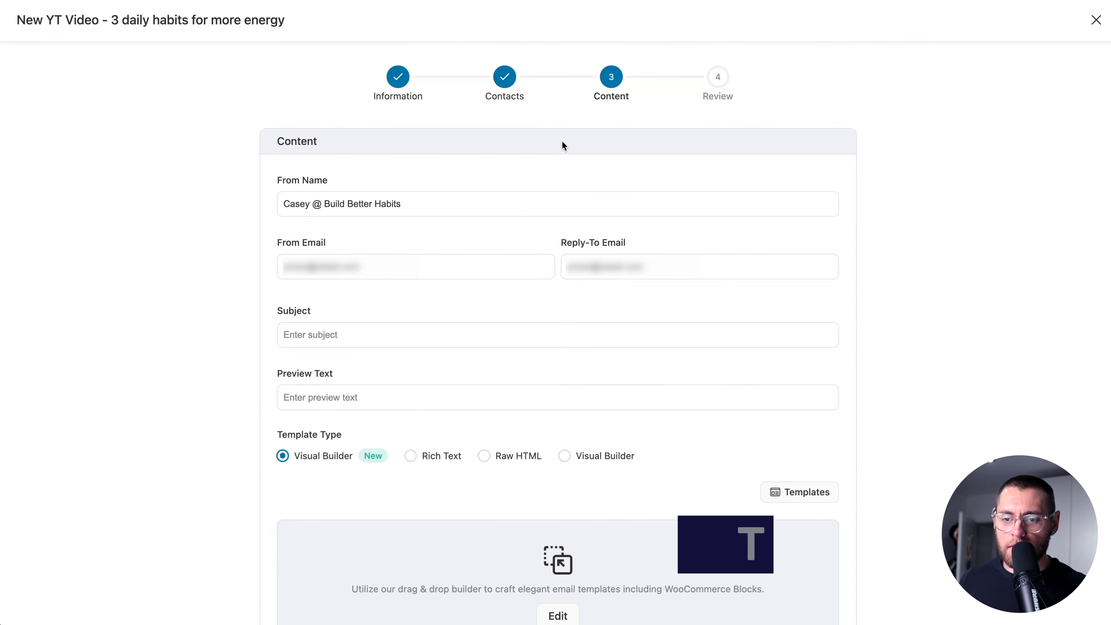
{"action": "left_click", "coordinate": [594, 335]}
{"action": "type", "text": "Video Alert! 3 daily habits for more energy"}
{"action": "left_click", "coordinate": [584, 392]}
{"action": "type", "text": "I was feeling sluggish all day, until I tried these 3 things"}
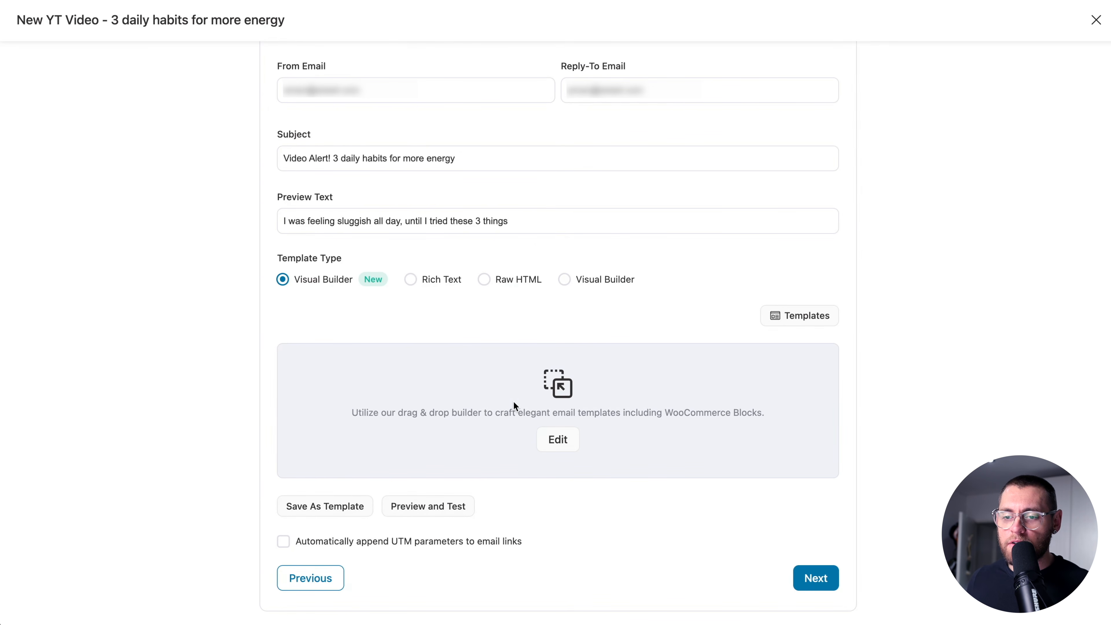
Try out the Rich Text and Raw HTML template types and return to the new Visual Builder.
{"action": "left_click", "coordinate": [410, 279]}
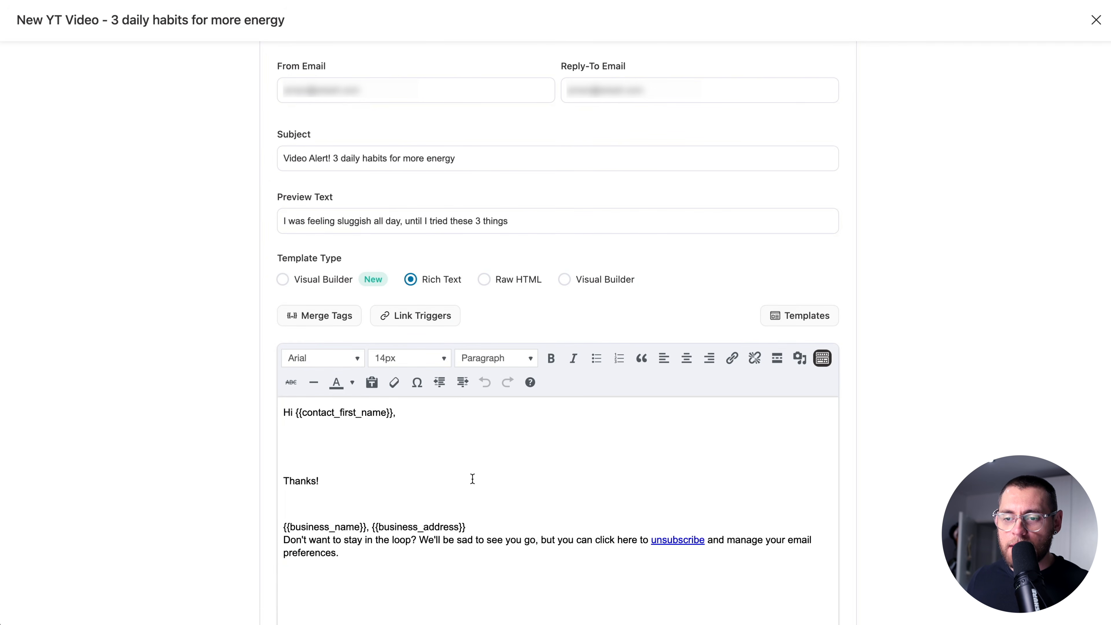
{"action": "left_click", "coordinate": [485, 281]}
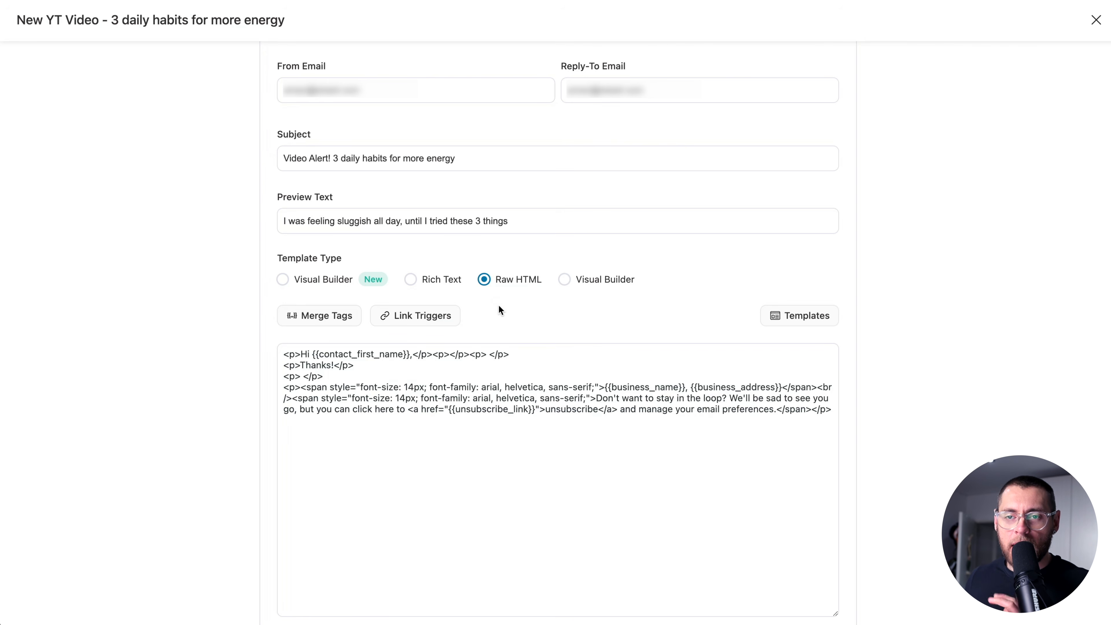
{"action": "left_click", "coordinate": [322, 279]}
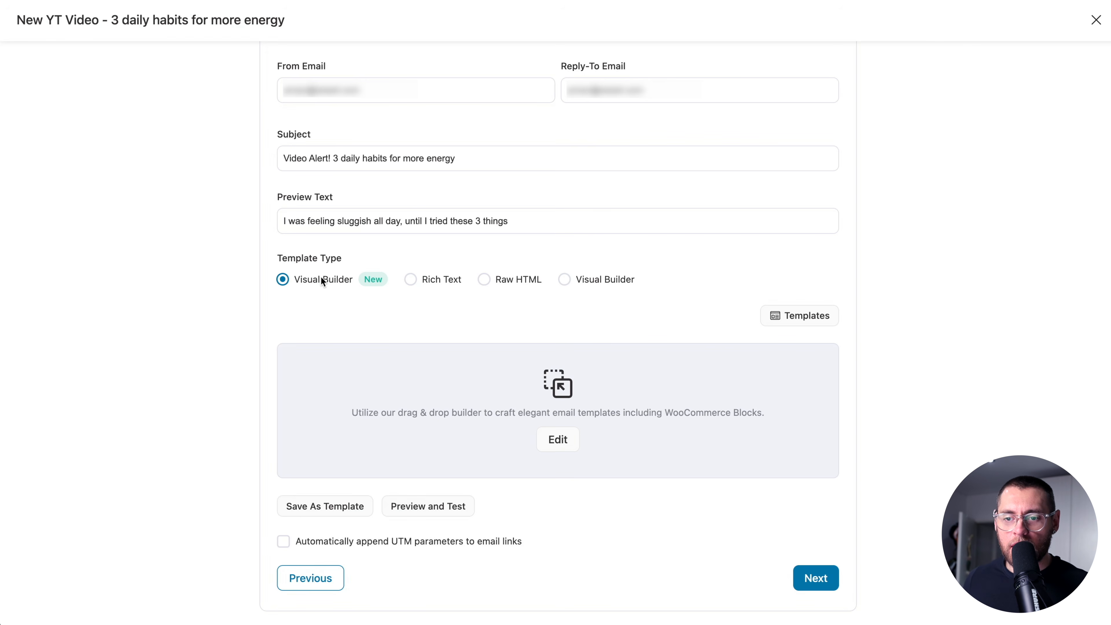
Import the pre-built Webinar Replay template into the email design with global styles applied.
{"action": "left_click", "coordinate": [557, 440]}
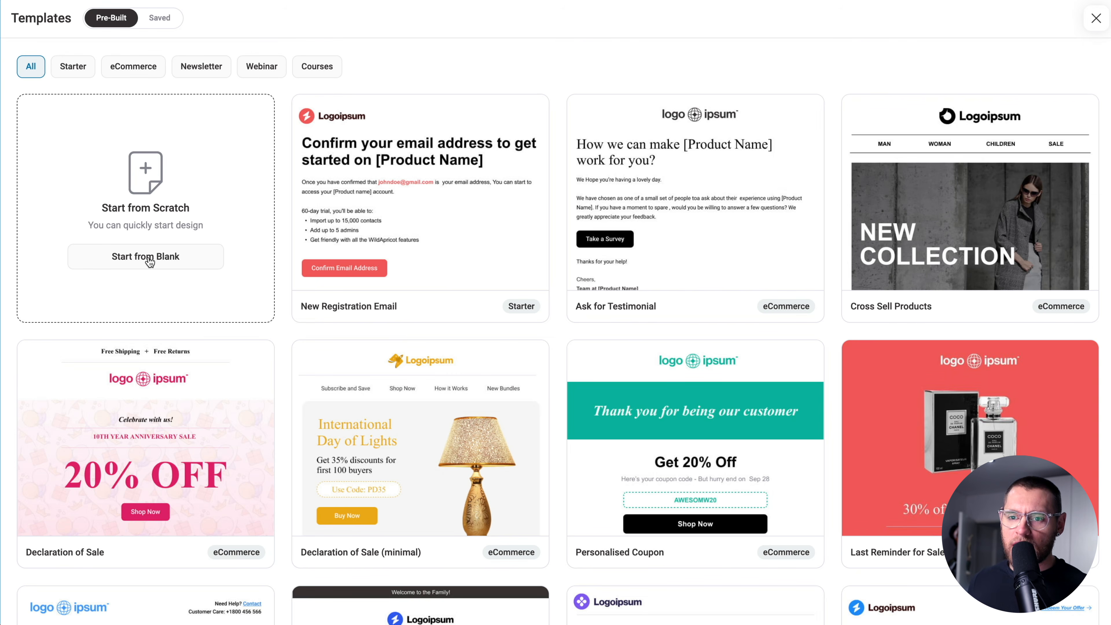
{"action": "mouse_move", "coordinate": [356, 226]}
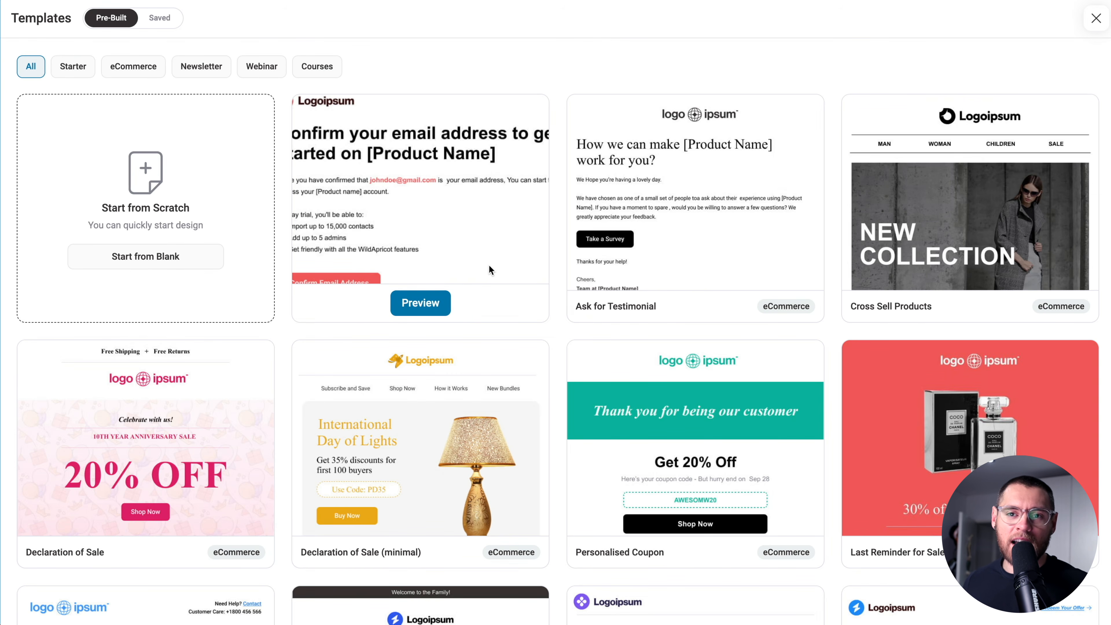
{"action": "scroll", "coordinate": [489, 265], "scroll_direction": "down", "scroll_amount": 10}
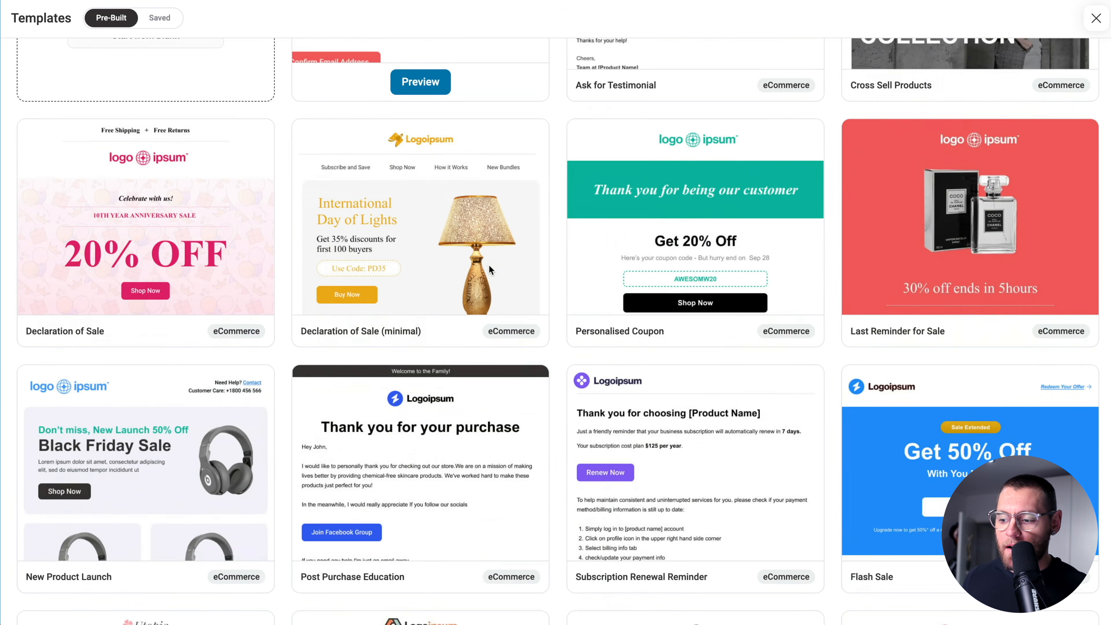
{"action": "scroll", "coordinate": [489, 265], "scroll_direction": "down", "scroll_amount": 4}
{"action": "mouse_move", "coordinate": [983, 362]}
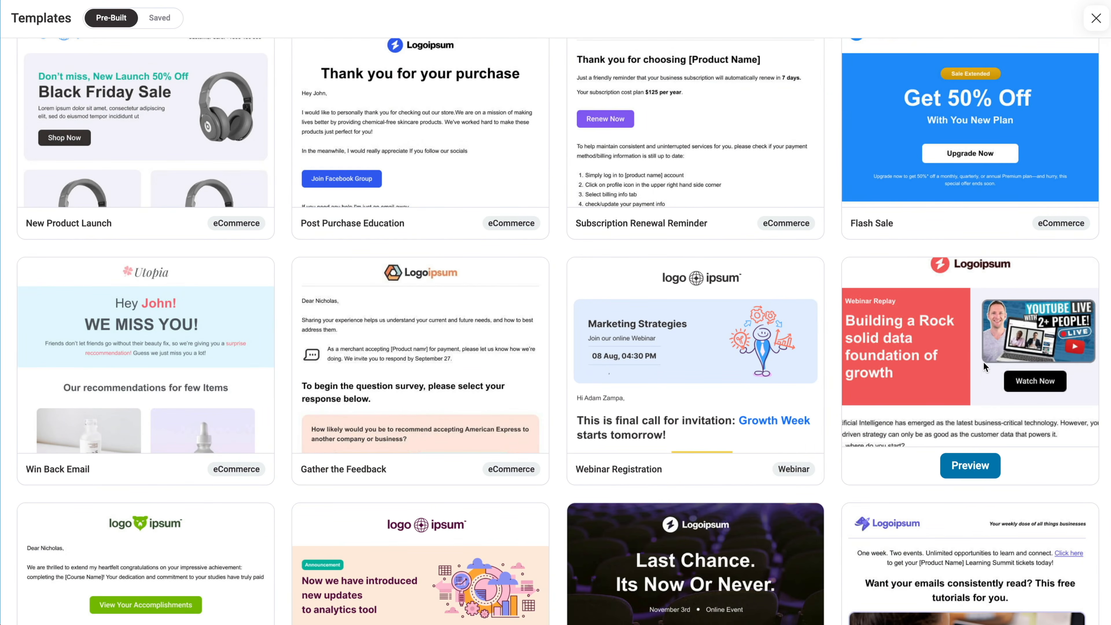
{"action": "left_click", "coordinate": [969, 466]}
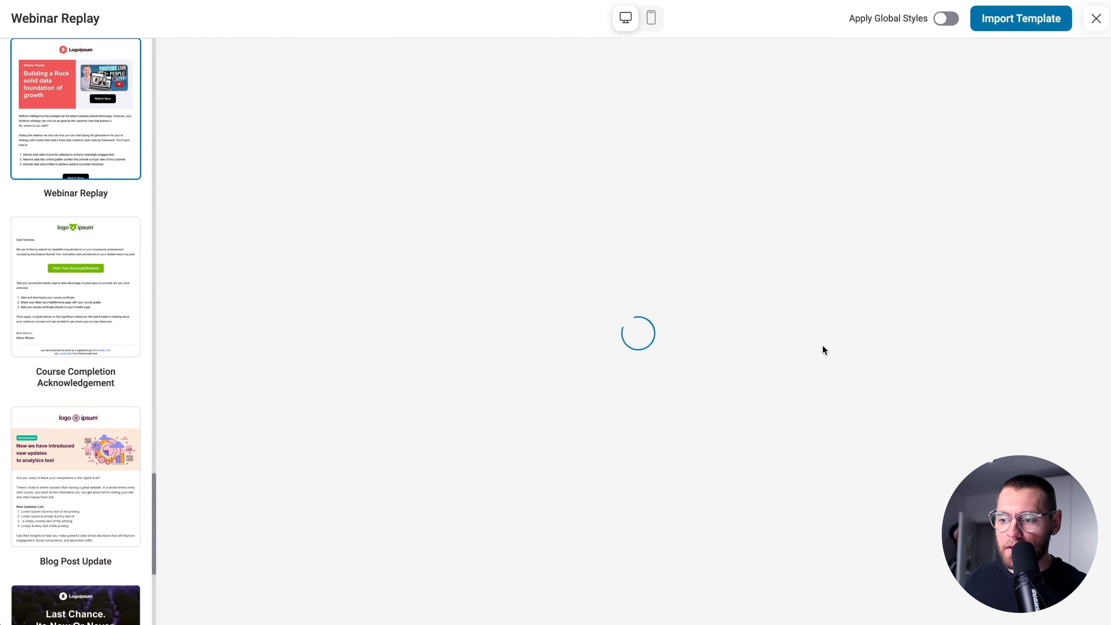
{"action": "scroll", "coordinate": [853, 184], "scroll_direction": "down", "scroll_amount": 4}
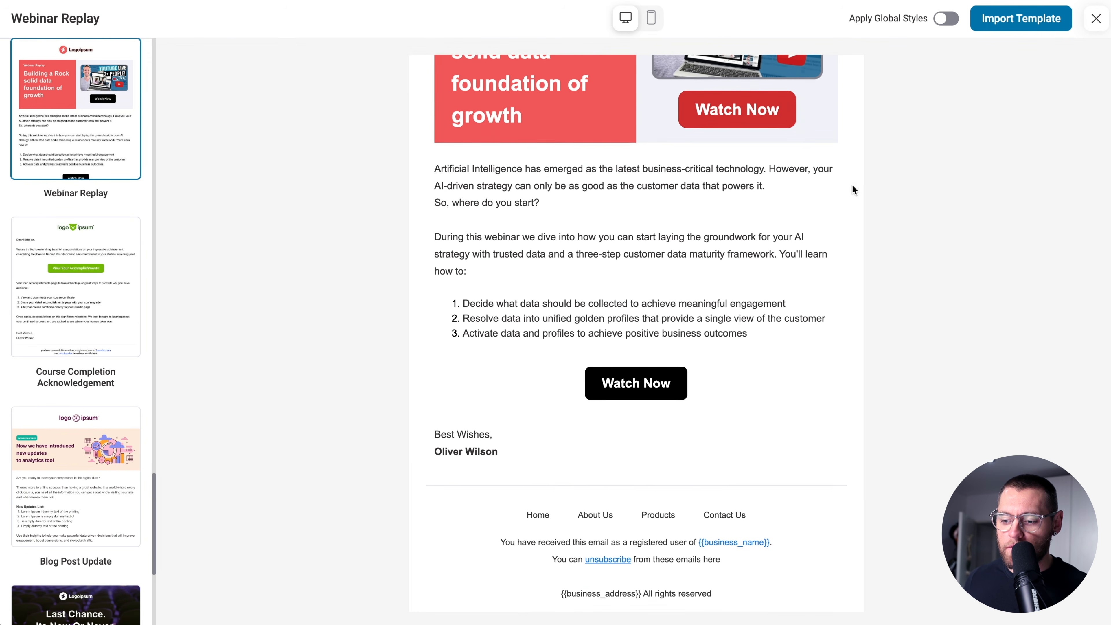
{"action": "scroll", "coordinate": [852, 184], "scroll_direction": "up", "scroll_amount": 2}
{"action": "scroll", "coordinate": [852, 184], "scroll_direction": "up", "scroll_amount": 1}
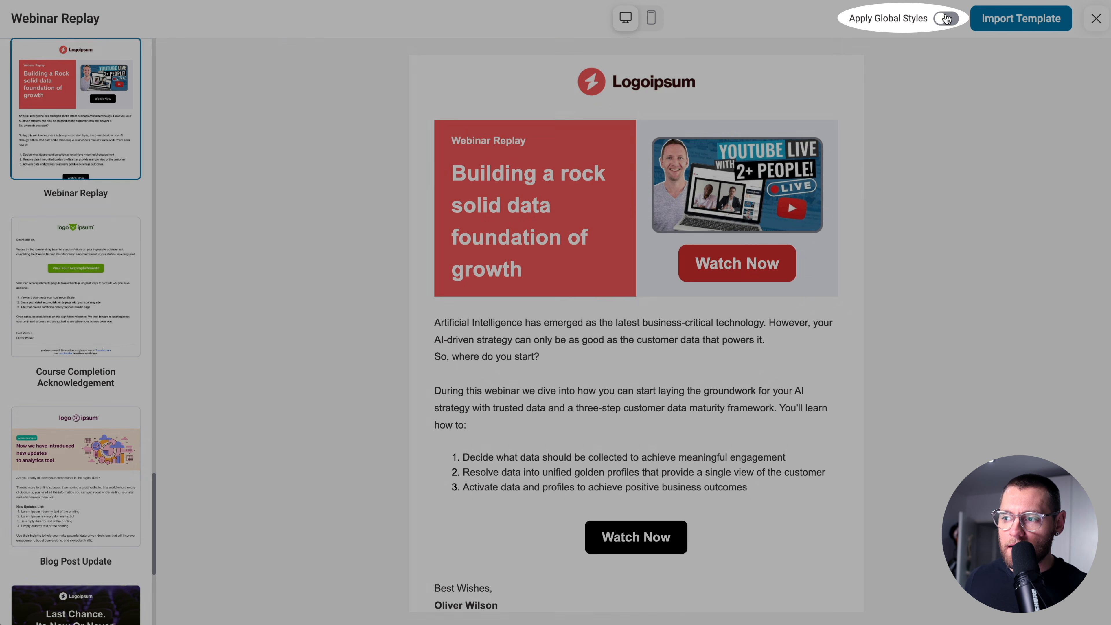
{"action": "left_click", "coordinate": [945, 19]}
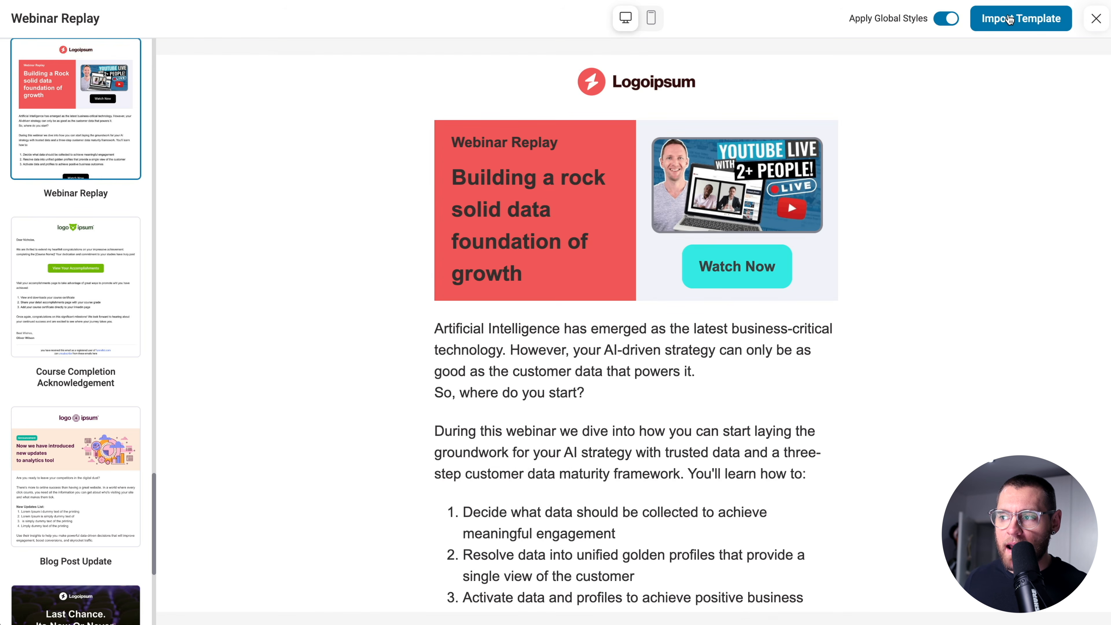
{"action": "left_click", "coordinate": [1008, 20]}
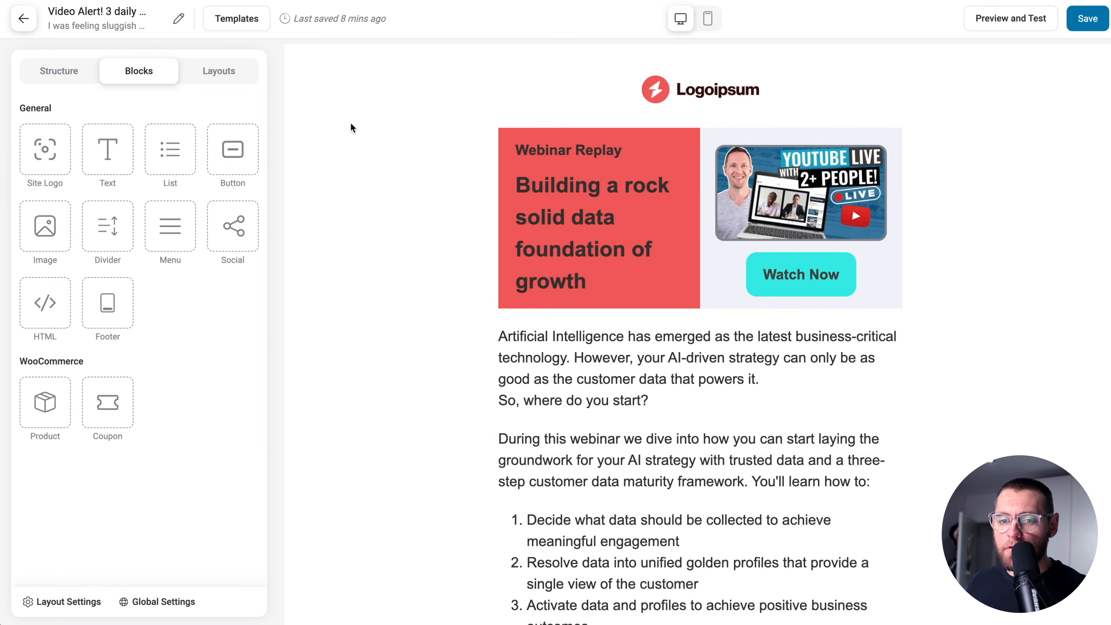
Insert an image block below the paragraph ending "So, where do you start?" and fill it with the media library photo of the laughing blonde woman.
{"action": "left_click_drag", "start_coordinate": [65, 210], "coordinate": [550, 411]}
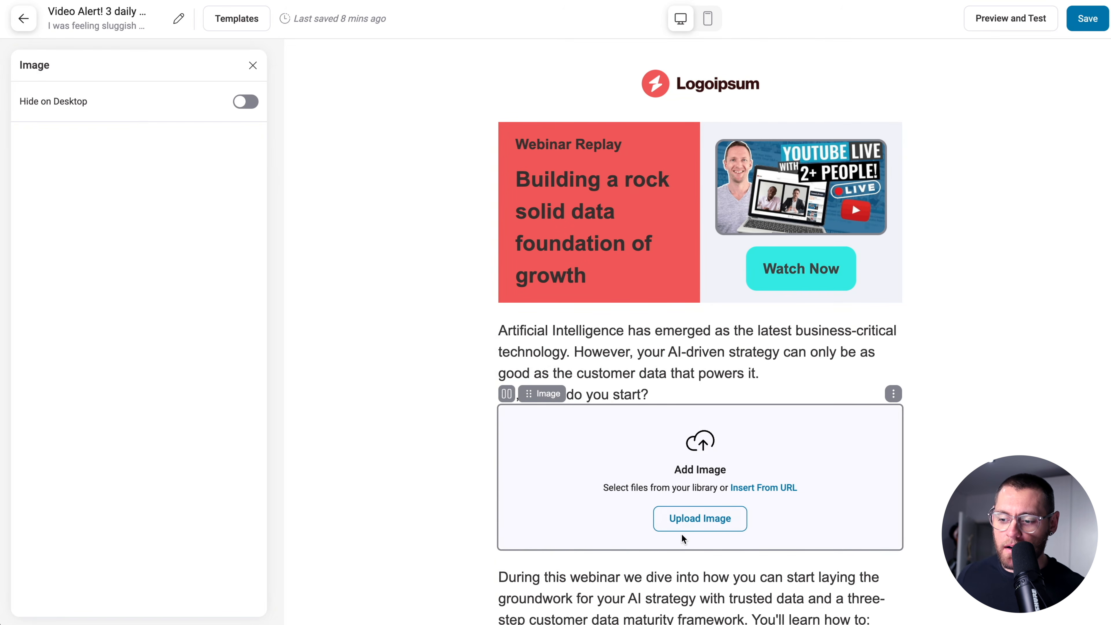
{"action": "left_click", "coordinate": [699, 518]}
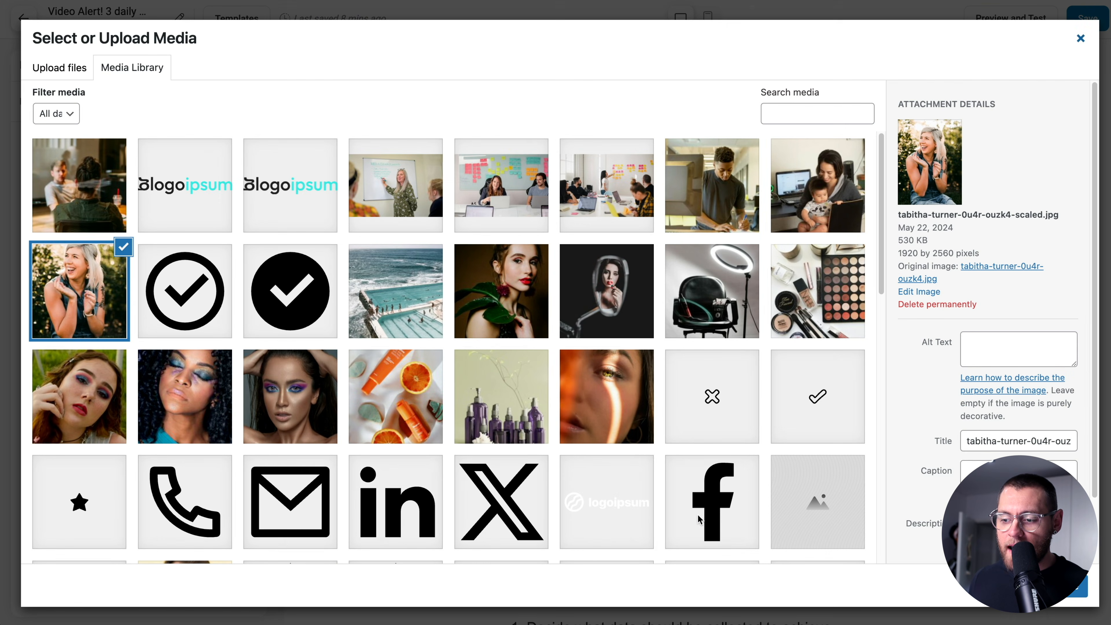
{"action": "left_click", "coordinate": [98, 296]}
{"action": "left_click", "coordinate": [99, 296]}
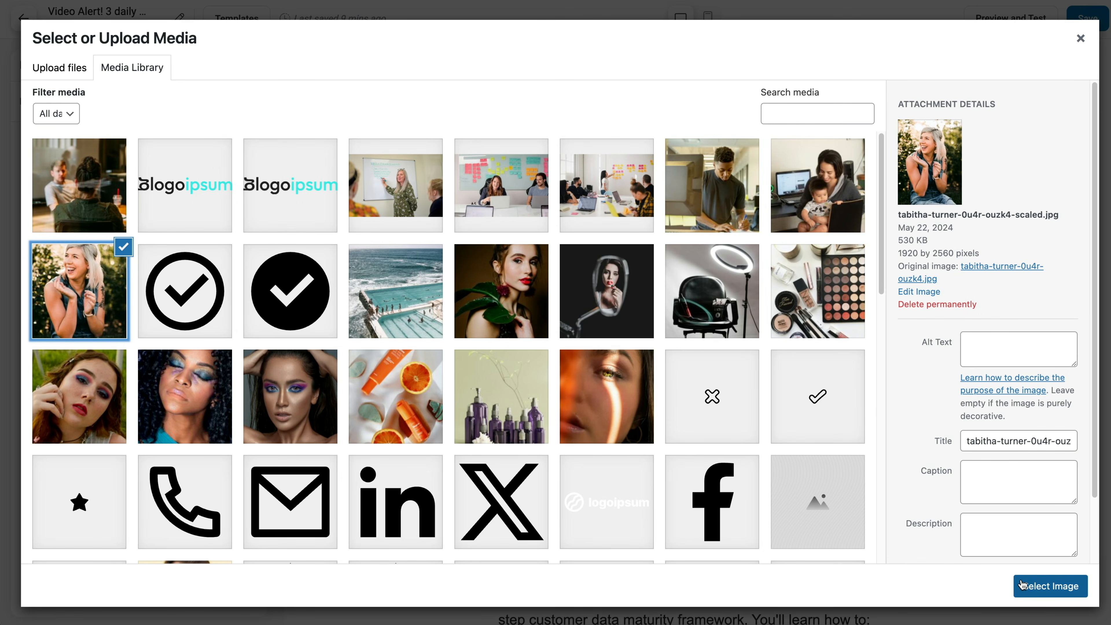
{"action": "left_click", "coordinate": [1020, 585]}
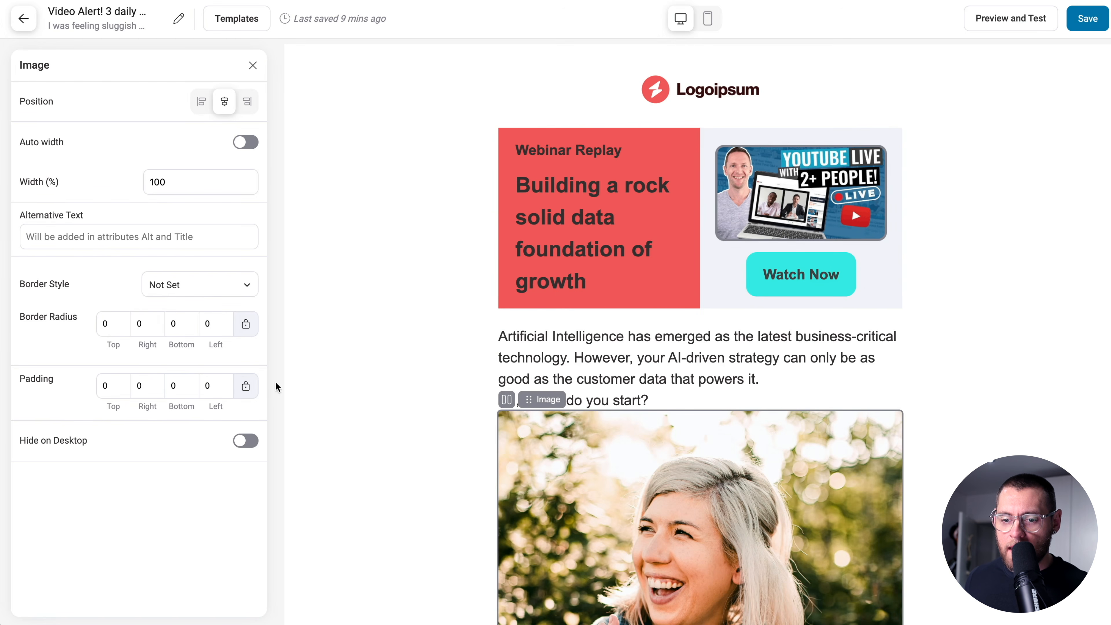
Set the photo's top padding to 25 and close the image settings.
{"action": "left_click", "coordinate": [109, 380]}
{"action": "type", "text": "25"}
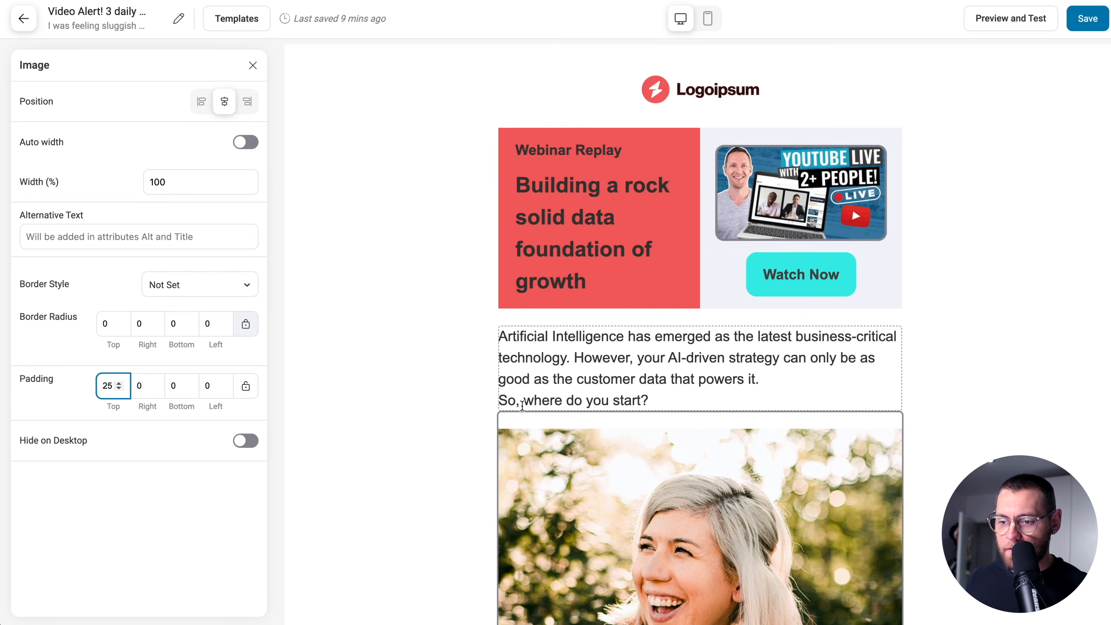
{"action": "scroll", "coordinate": [522, 405], "scroll_direction": "down", "scroll_amount": 4}
{"action": "scroll", "coordinate": [522, 405], "scroll_direction": "down", "scroll_amount": 5}
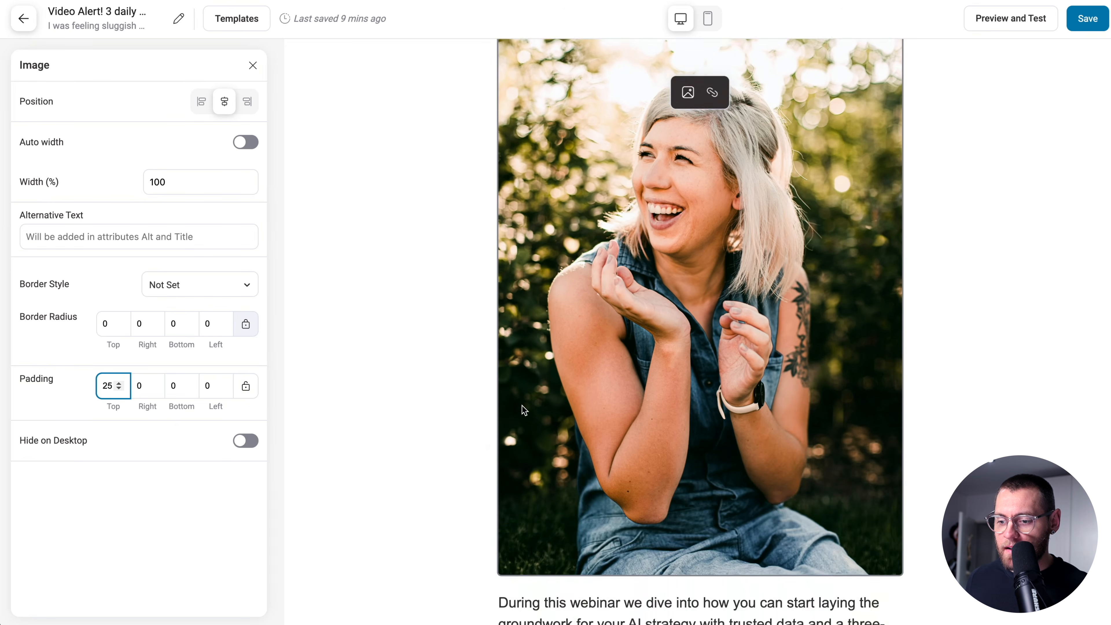
{"action": "left_click", "coordinate": [252, 66]}
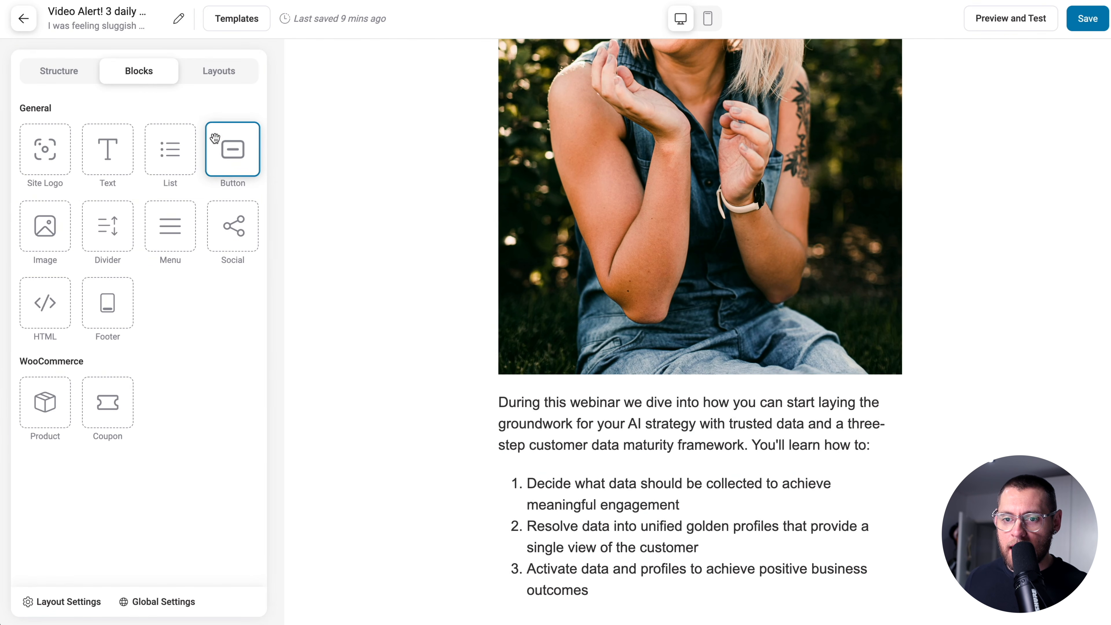
Add a left-aligned button block directly below the photo, and save the email design before returning to the broadcast content.
{"action": "left_click_drag", "start_coordinate": [232, 149], "coordinate": [537, 371]}
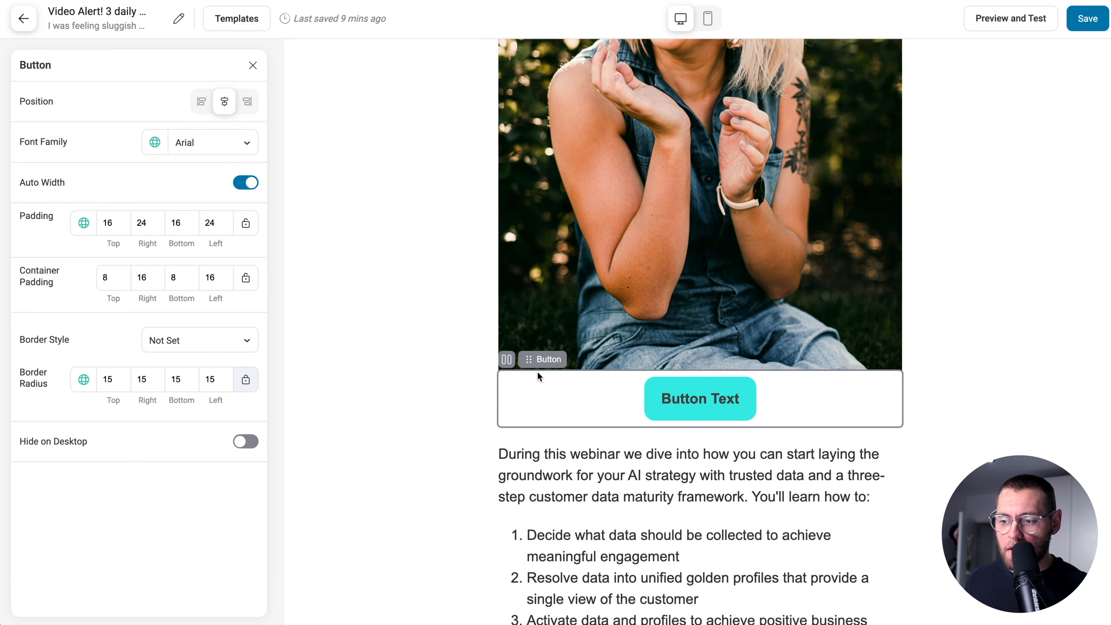
{"action": "left_click", "coordinate": [201, 101]}
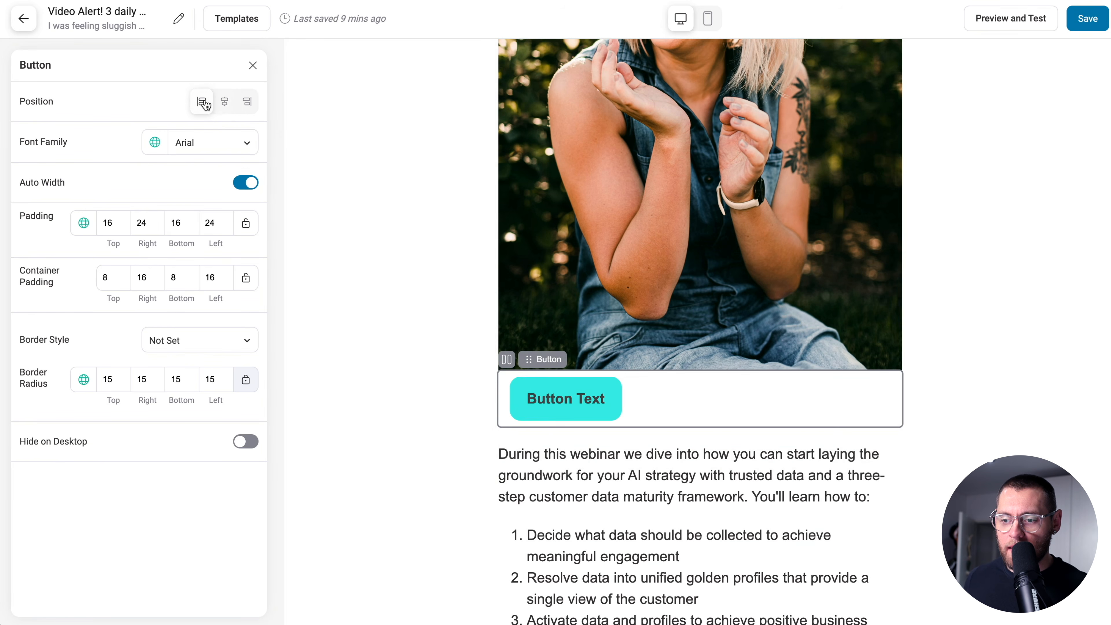
{"action": "scroll", "coordinate": [744, 330], "scroll_direction": "up", "scroll_amount": 5}
{"action": "scroll", "coordinate": [745, 330], "scroll_direction": "up", "scroll_amount": 8}
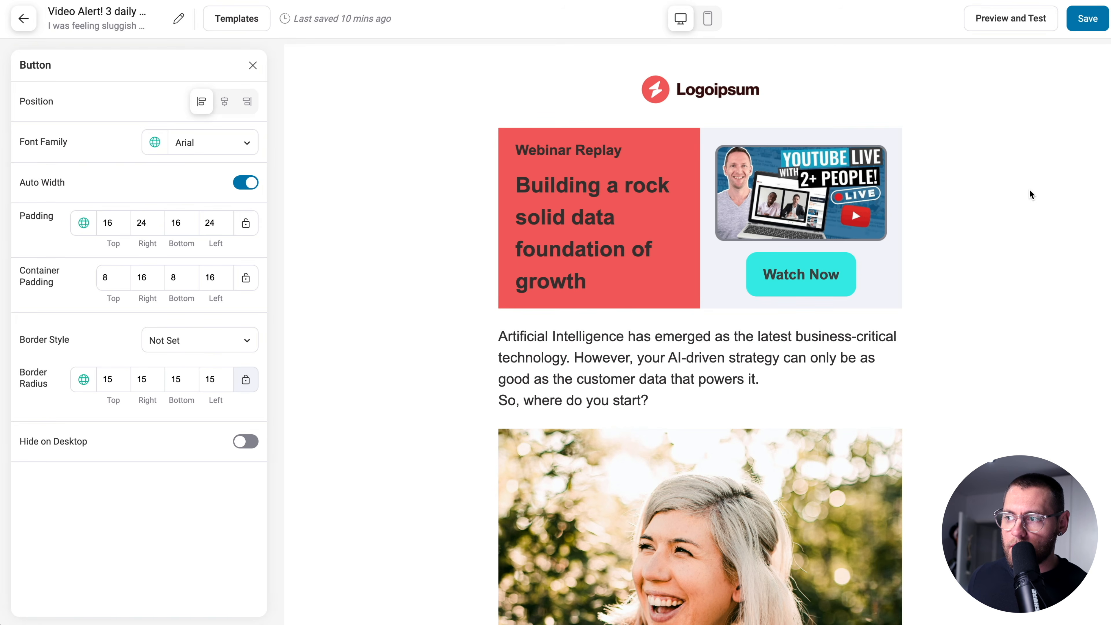
{"action": "left_click", "coordinate": [1089, 18]}
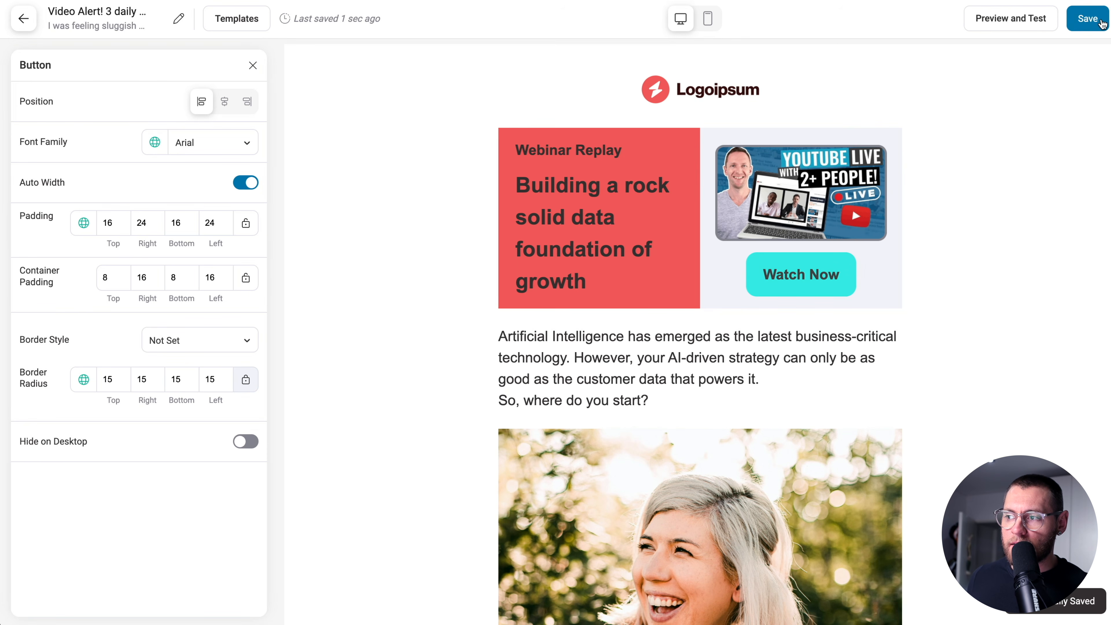
{"action": "left_click", "coordinate": [23, 28]}
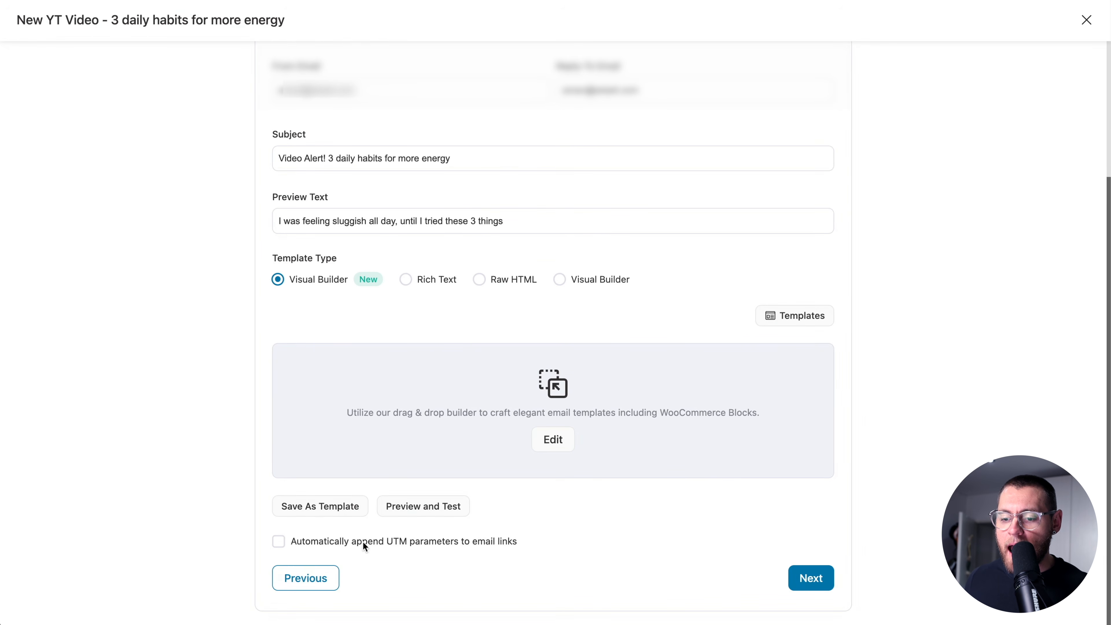
Enable automatic UTM parameters on the email links and continue to the broadcast review.
{"action": "left_click", "coordinate": [372, 541]}
{"action": "scroll", "coordinate": [372, 543], "scroll_direction": "down", "scroll_amount": 5}
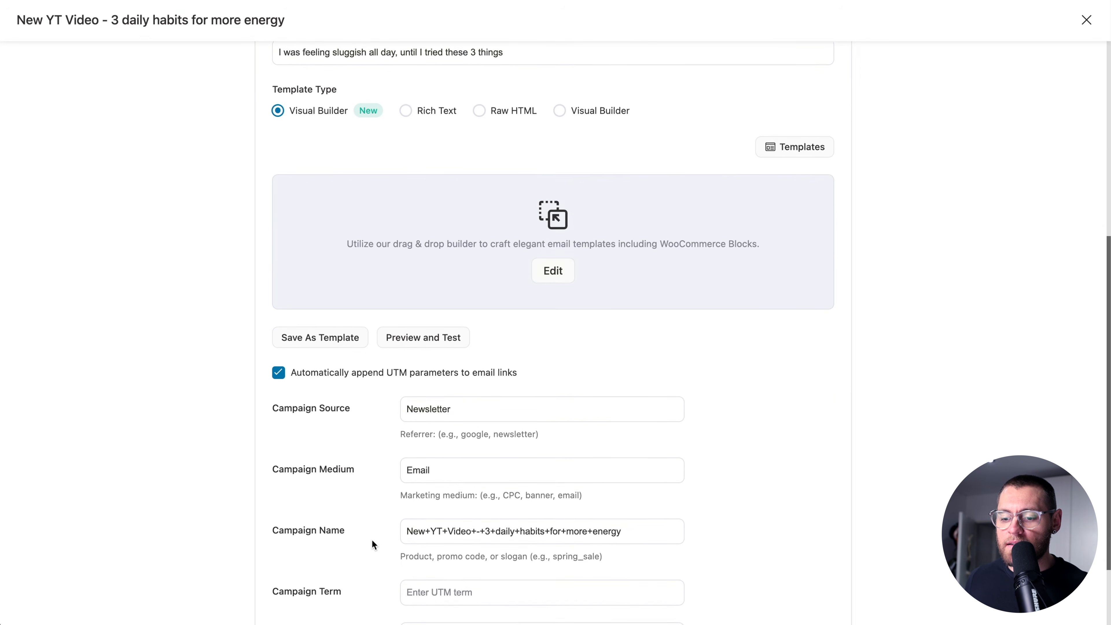
{"action": "scroll", "coordinate": [372, 544], "scroll_direction": "down", "scroll_amount": 2}
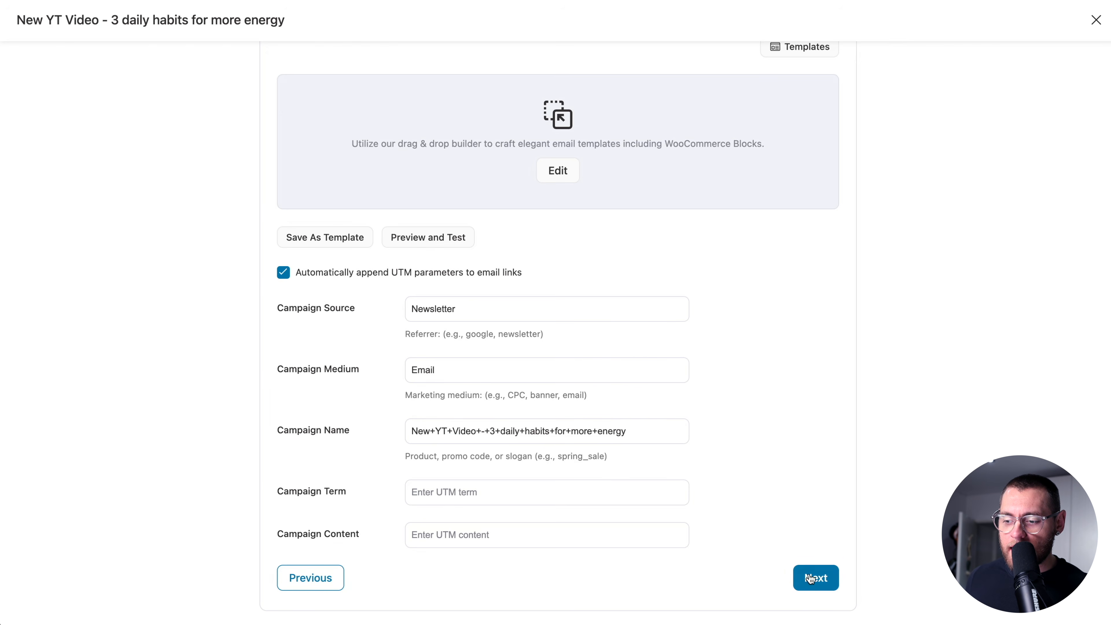
{"action": "left_click", "coordinate": [808, 575]}
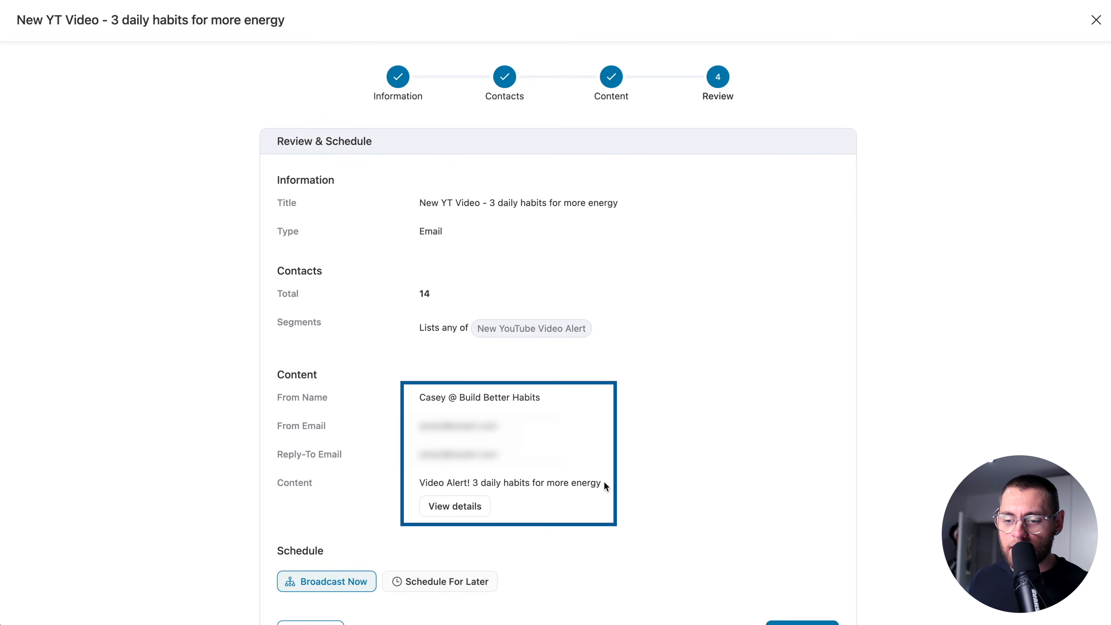
Examine the broadcast's content details, including the message preview down to its end.
{"action": "left_click", "coordinate": [467, 503]}
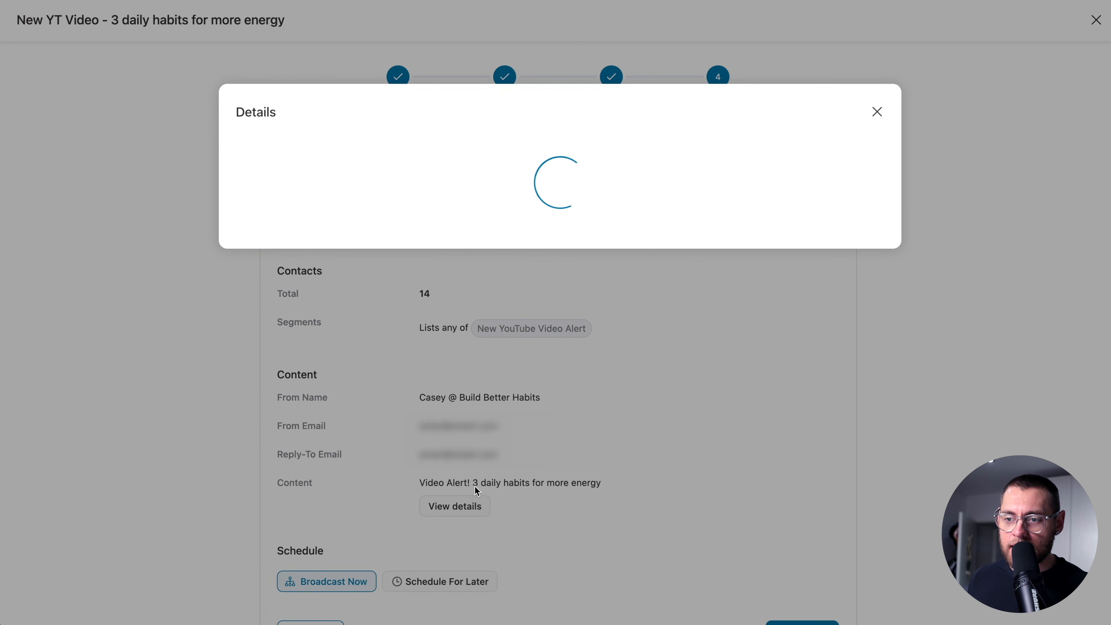
{"action": "scroll", "coordinate": [640, 371], "scroll_direction": "down", "scroll_amount": 10}
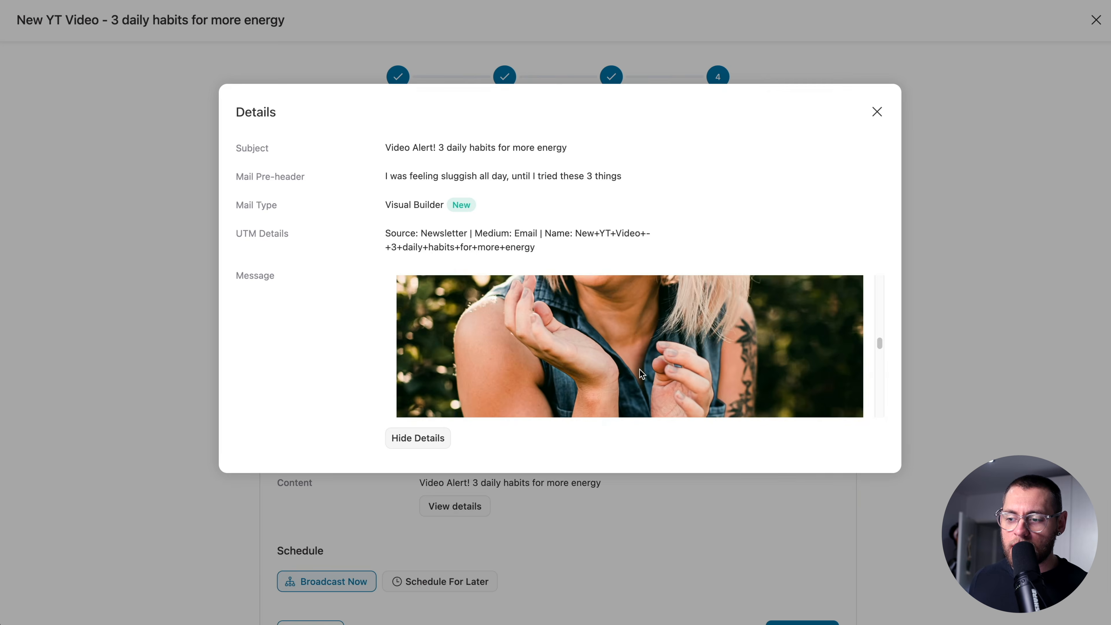
{"action": "scroll", "coordinate": [639, 369], "scroll_direction": "down", "scroll_amount": 15}
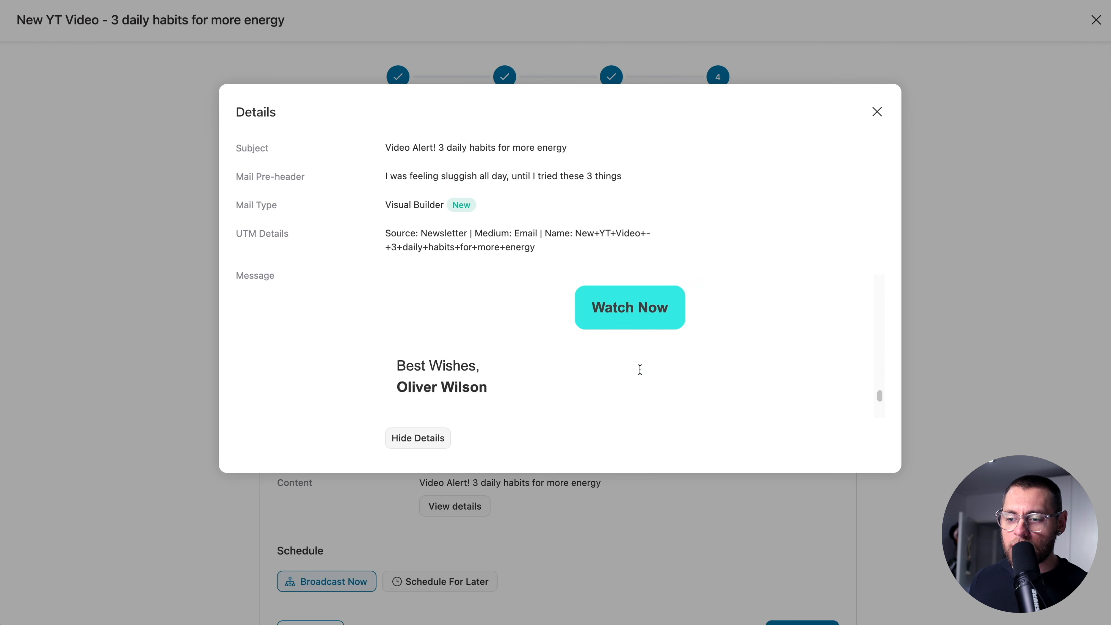
{"action": "scroll", "coordinate": [639, 370], "scroll_direction": "down", "scroll_amount": 2}
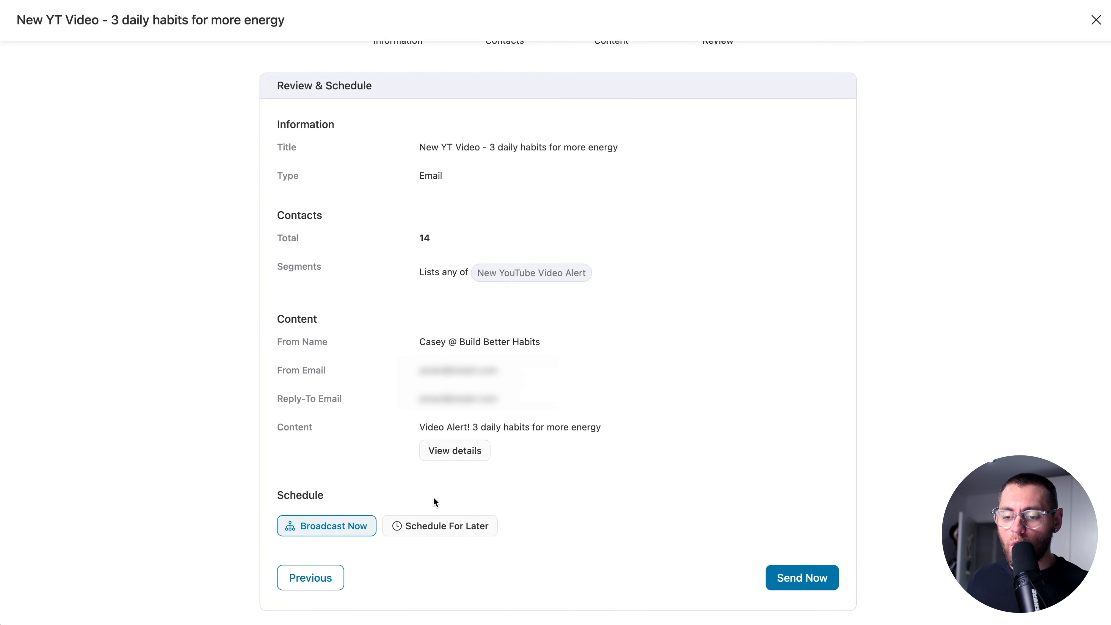
Try out the Schedule For Later option with its date and time picker, and switch back to Broadcast Now.
{"action": "left_click", "coordinate": [436, 527]}
{"action": "scroll", "coordinate": [436, 531], "scroll_direction": "down", "scroll_amount": 2}
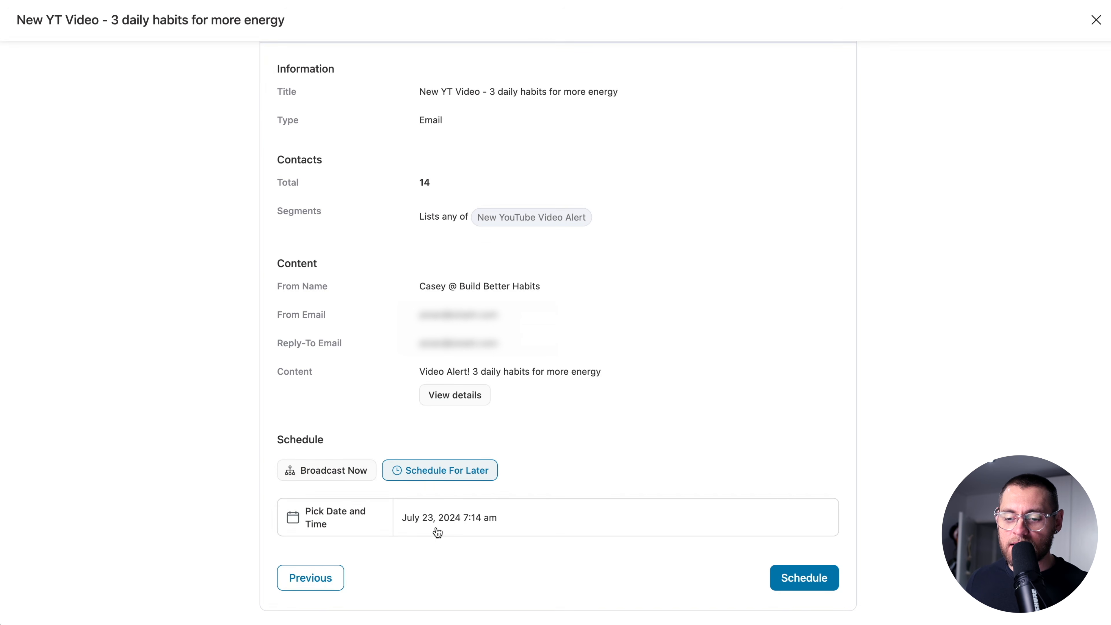
{"action": "left_click", "coordinate": [418, 516]}
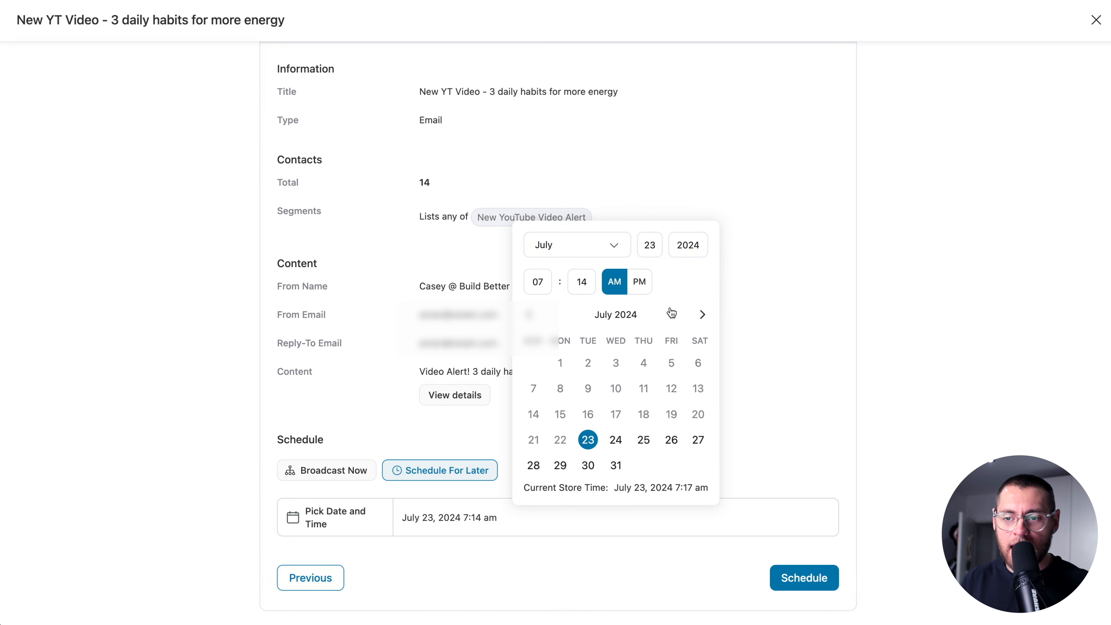
{"action": "left_click", "coordinate": [389, 478]}
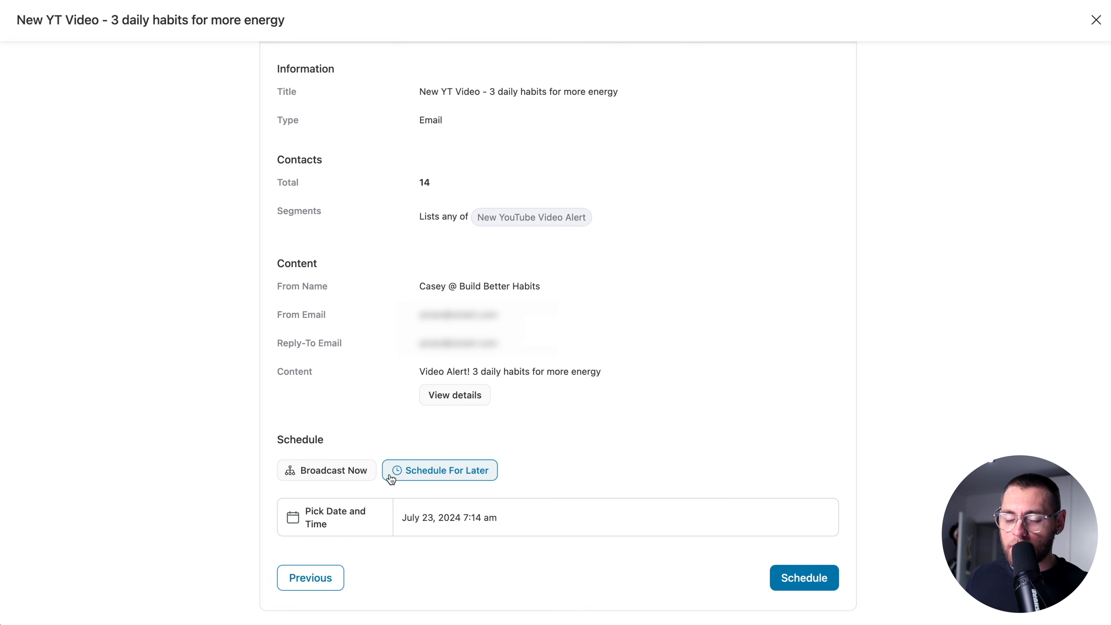
{"action": "left_click", "coordinate": [332, 472]}
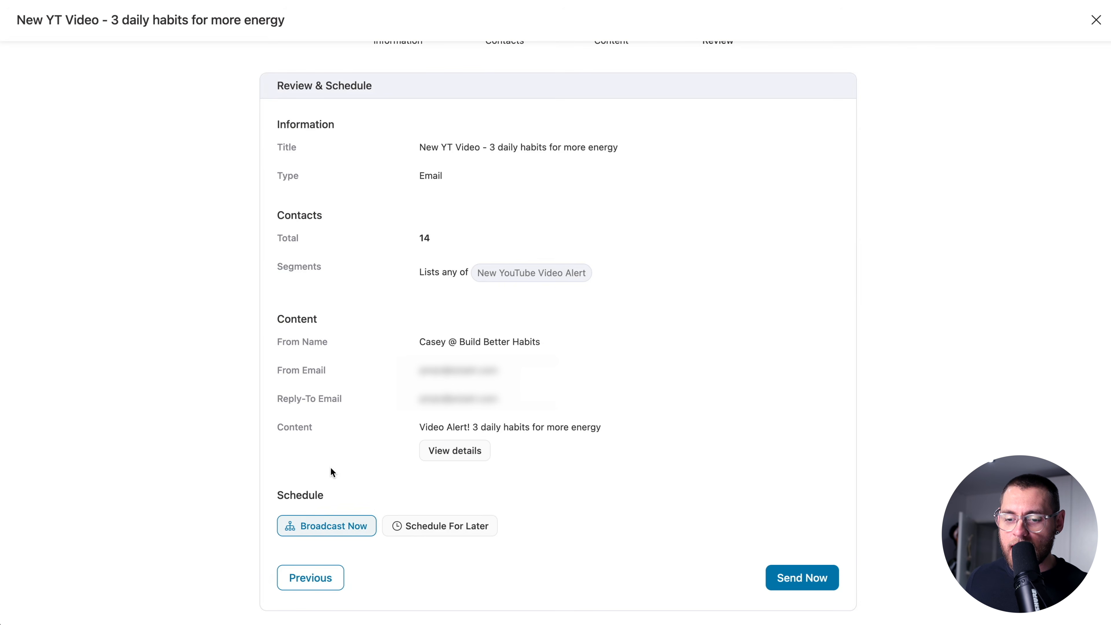
Send the broadcast immediately and look through its overview of stats, details, content and actions.
{"action": "left_click", "coordinate": [784, 573]}
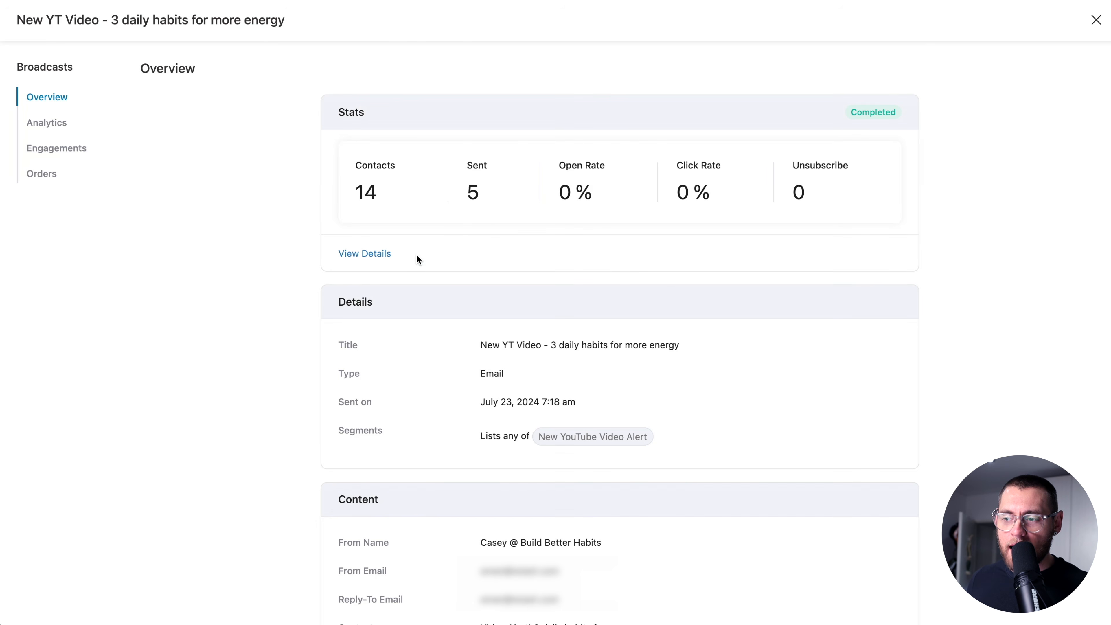
{"action": "scroll", "coordinate": [417, 258], "scroll_direction": "down", "scroll_amount": 5}
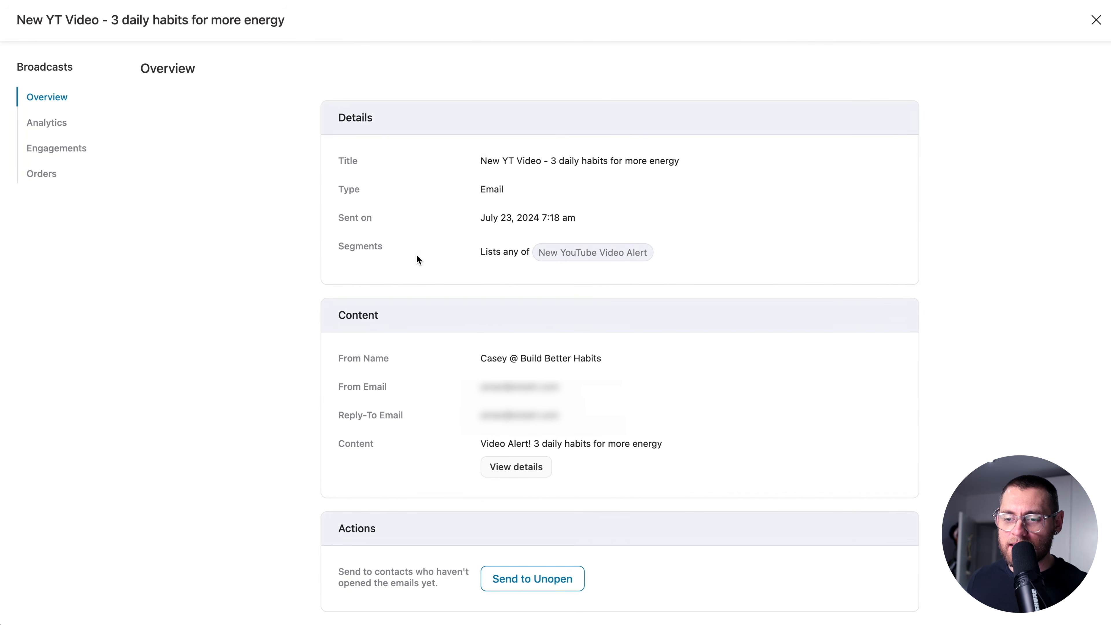
{"action": "scroll", "coordinate": [416, 259], "scroll_direction": "up", "scroll_amount": 5}
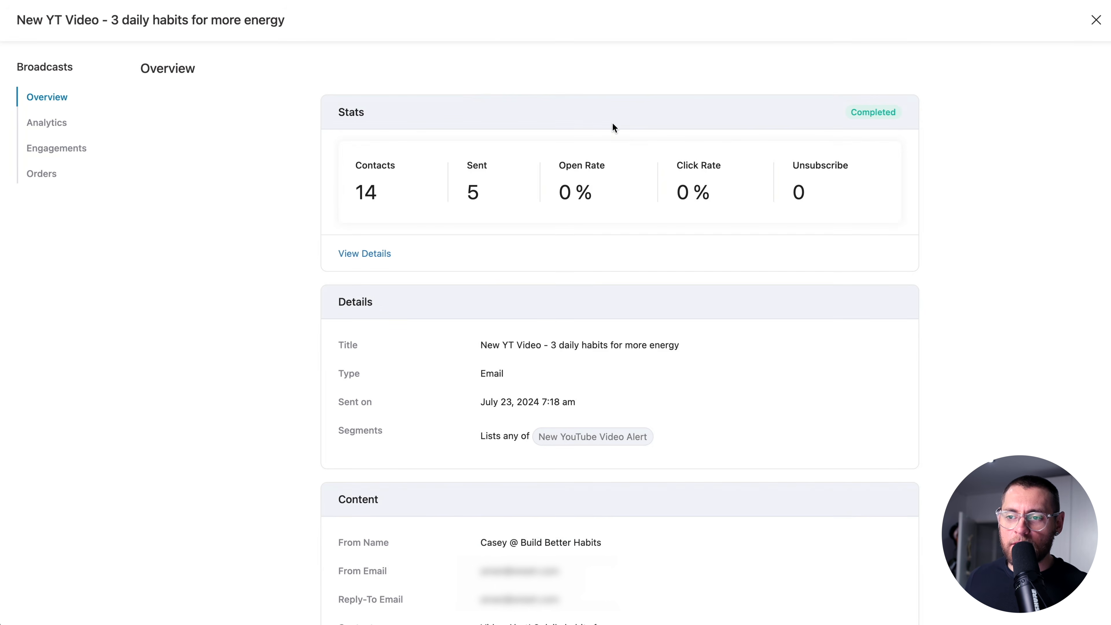
Return to the broadcast list, reopen "New YT Video - 3 daily habits for more energy" and examine its analytics, opens and clicks chart, and details.
{"action": "left_click", "coordinate": [1096, 20]}
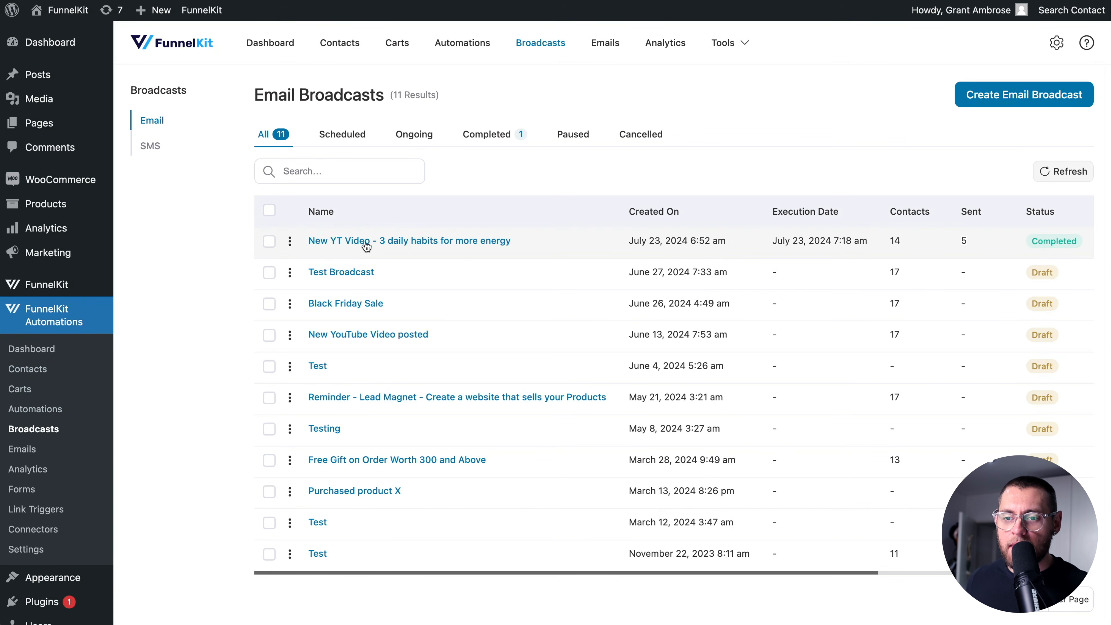
{"action": "left_click", "coordinate": [375, 242]}
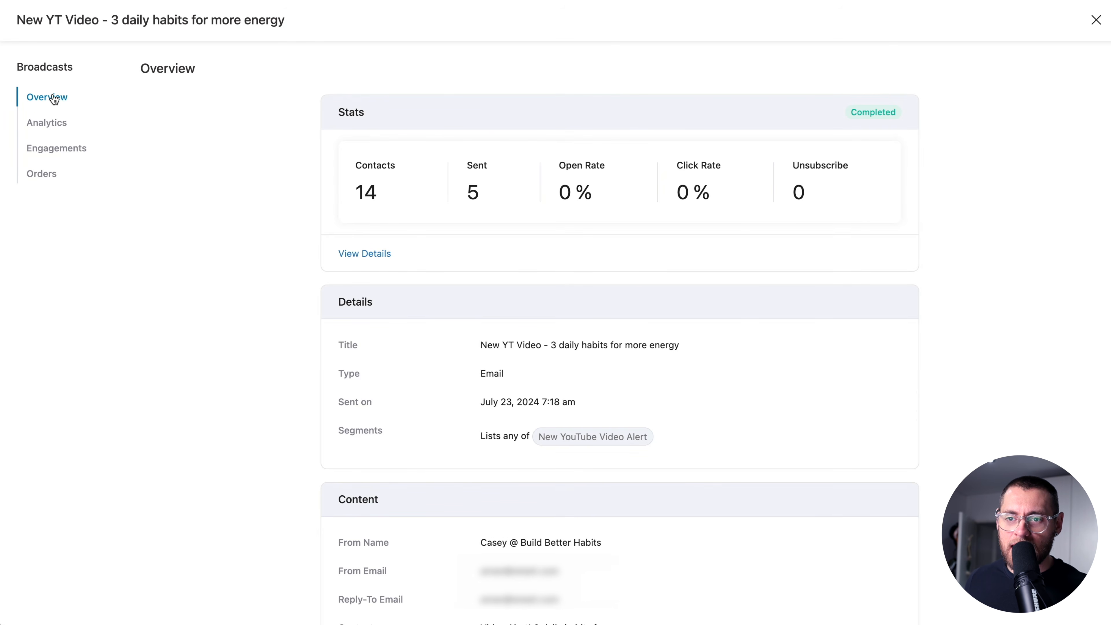
{"action": "left_click", "coordinate": [57, 123]}
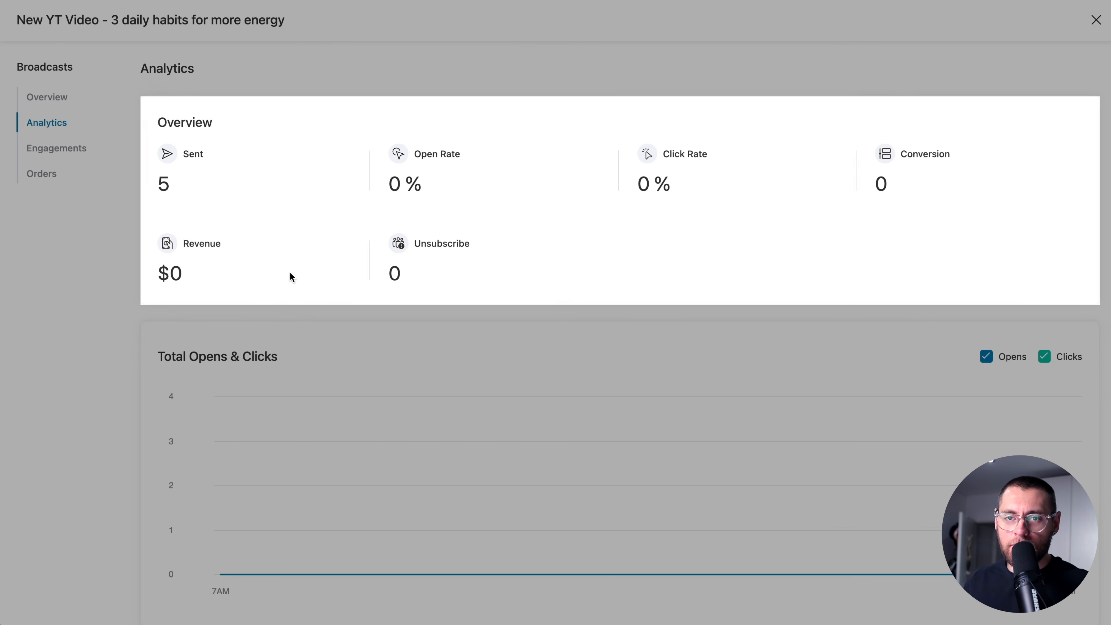
{"action": "scroll", "coordinate": [290, 275], "scroll_direction": "down", "scroll_amount": 4}
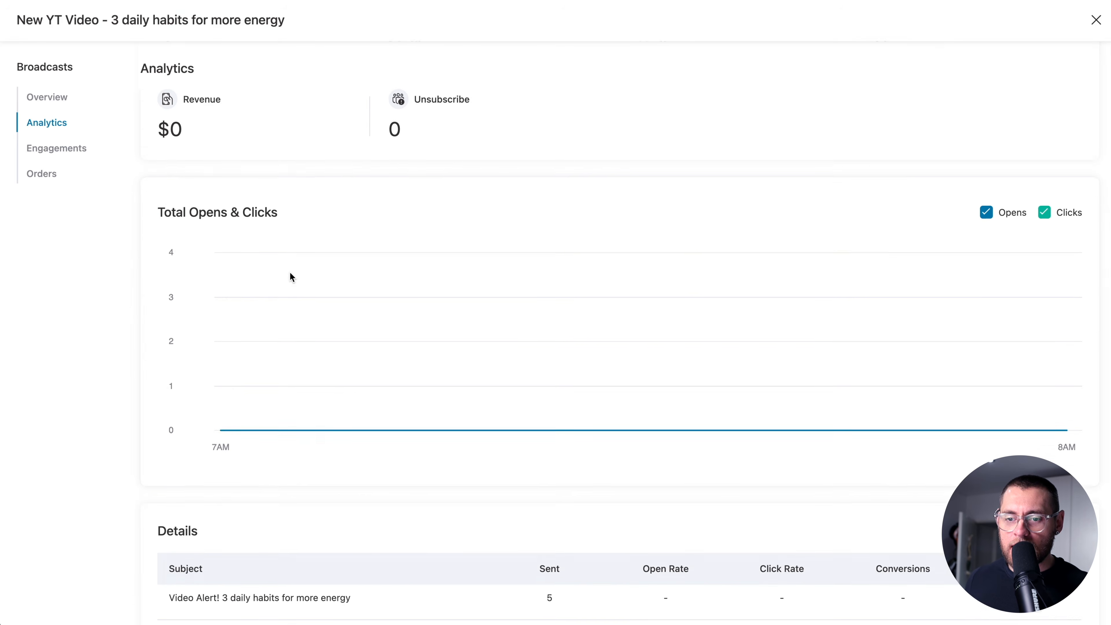
{"action": "scroll", "coordinate": [359, 248], "scroll_direction": "down", "scroll_amount": 1}
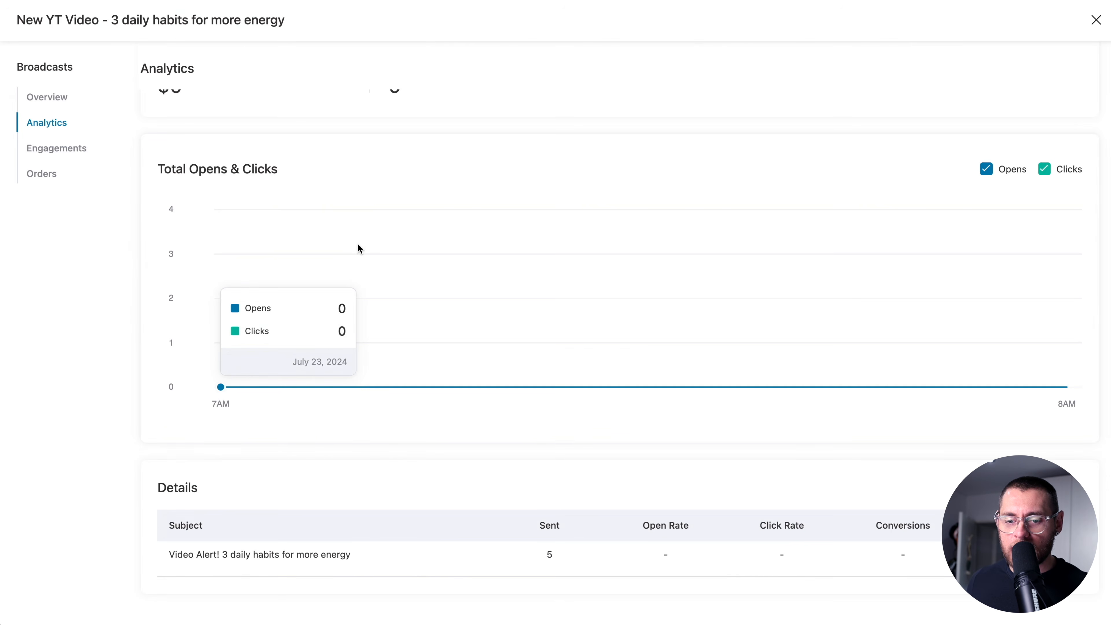
{"action": "scroll", "coordinate": [332, 471], "scroll_direction": "up", "scroll_amount": 2}
{"action": "scroll", "coordinate": [333, 472], "scroll_direction": "down", "scroll_amount": 2}
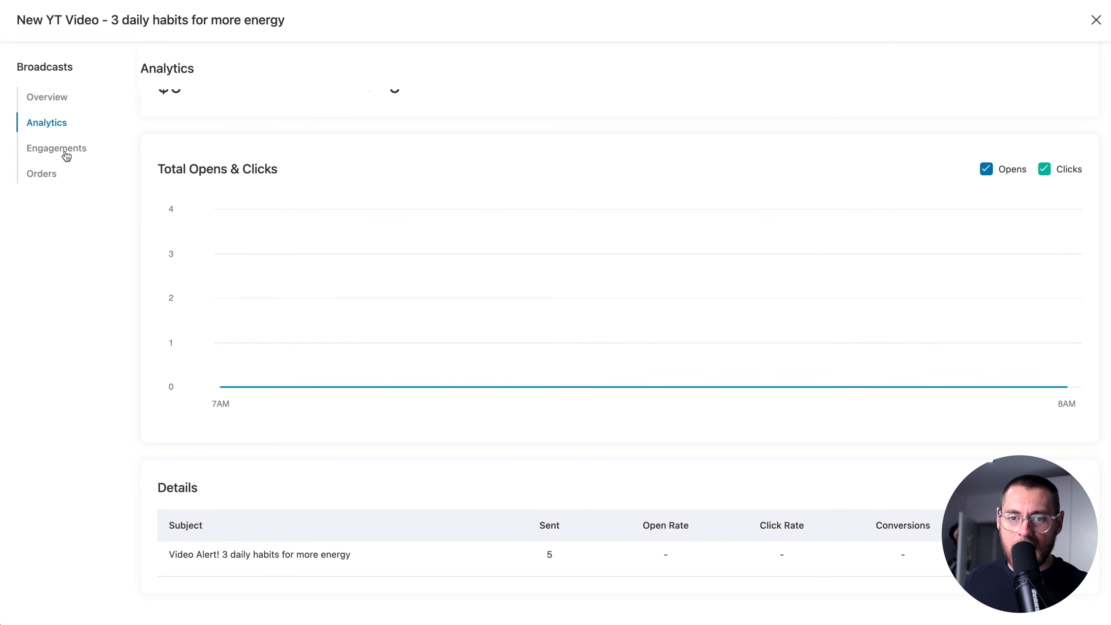
Review the broadcast's engagements, checking the delivery timeline of one contact with a failed email and one with a sent email.
{"action": "left_click", "coordinate": [66, 156]}
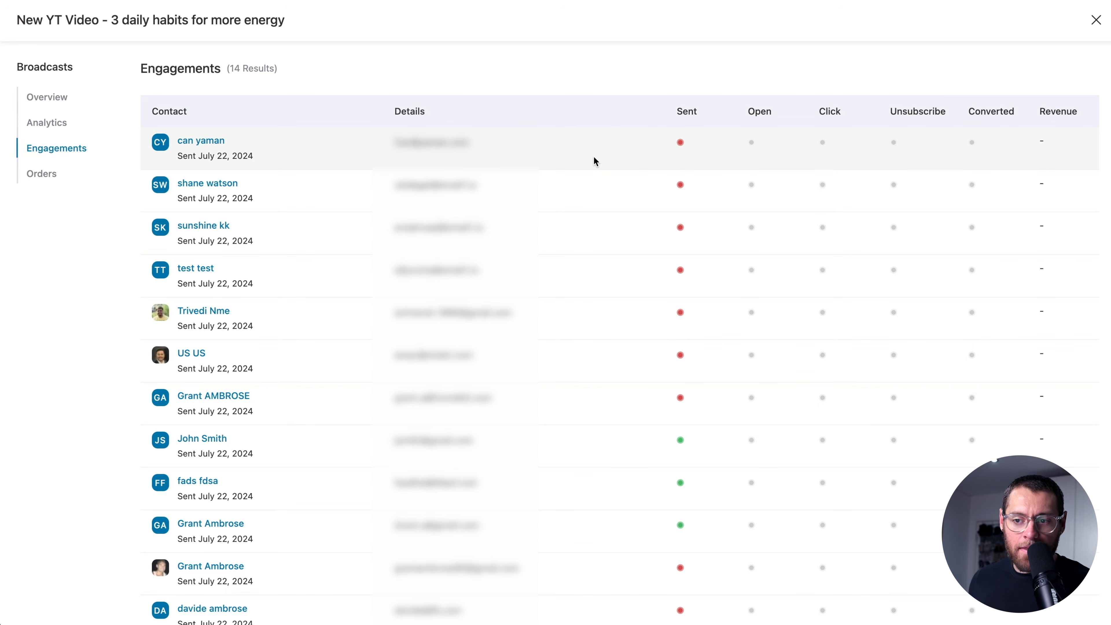
{"action": "left_click", "coordinate": [199, 141]}
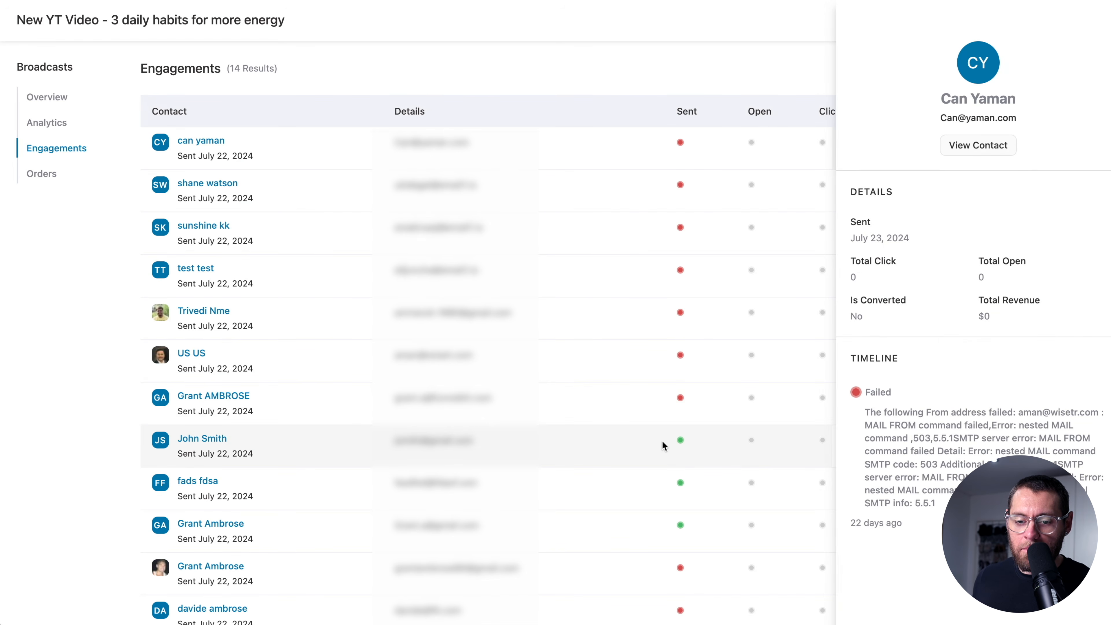
{"action": "left_click", "coordinate": [202, 439]}
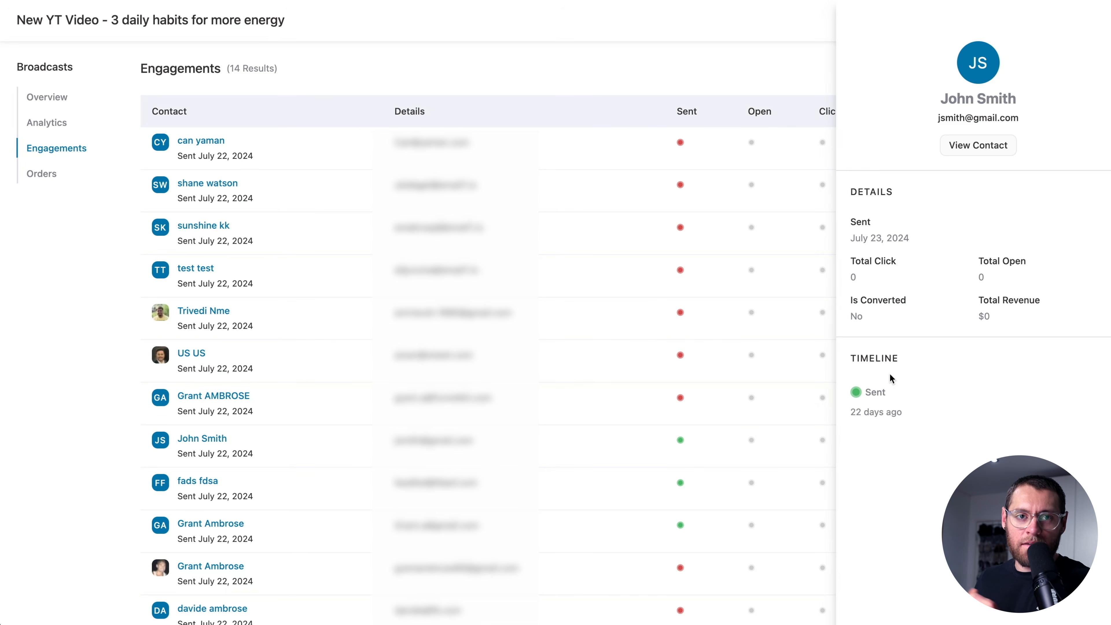
{"action": "left_click", "coordinate": [739, 112]}
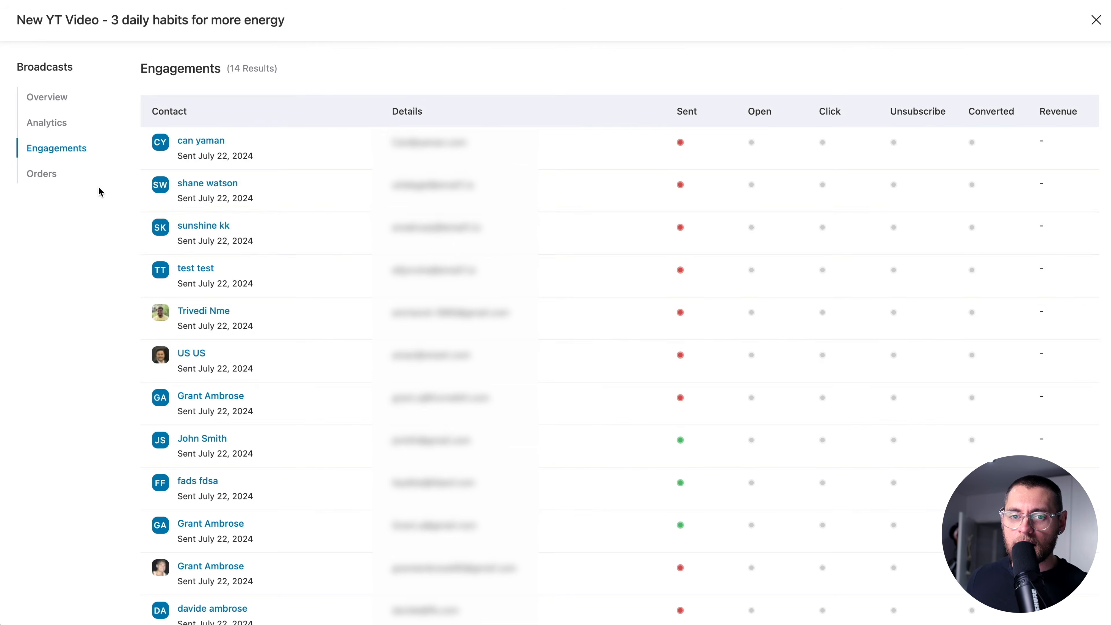
Check the orders attributed to the broadcast and return to the list of email broadcasts.
{"action": "left_click", "coordinate": [42, 174]}
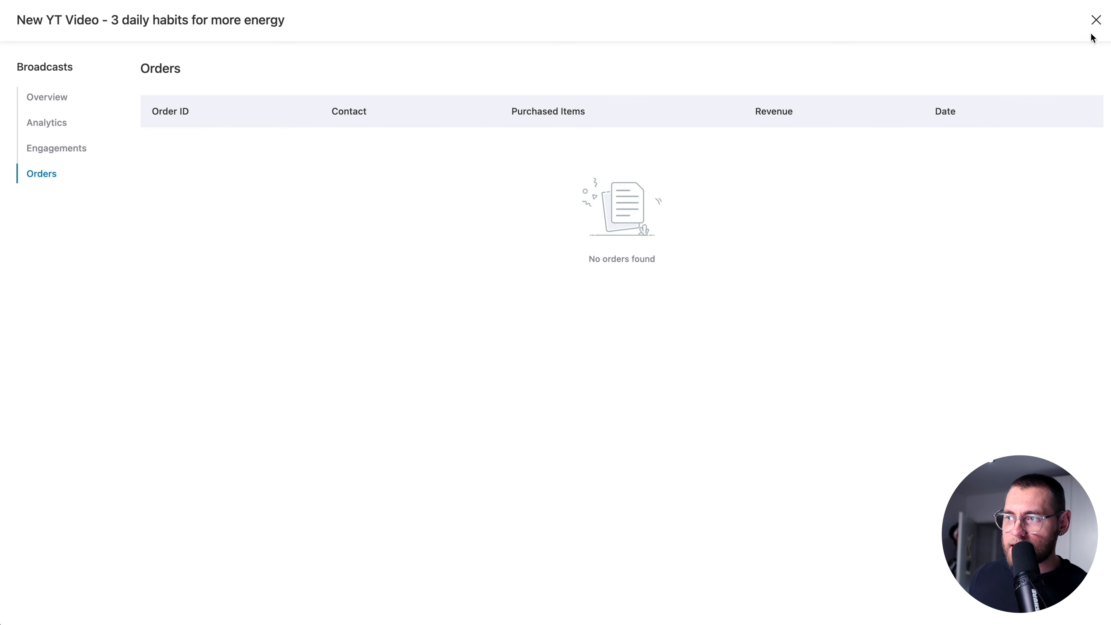
{"action": "left_click", "coordinate": [1095, 20]}
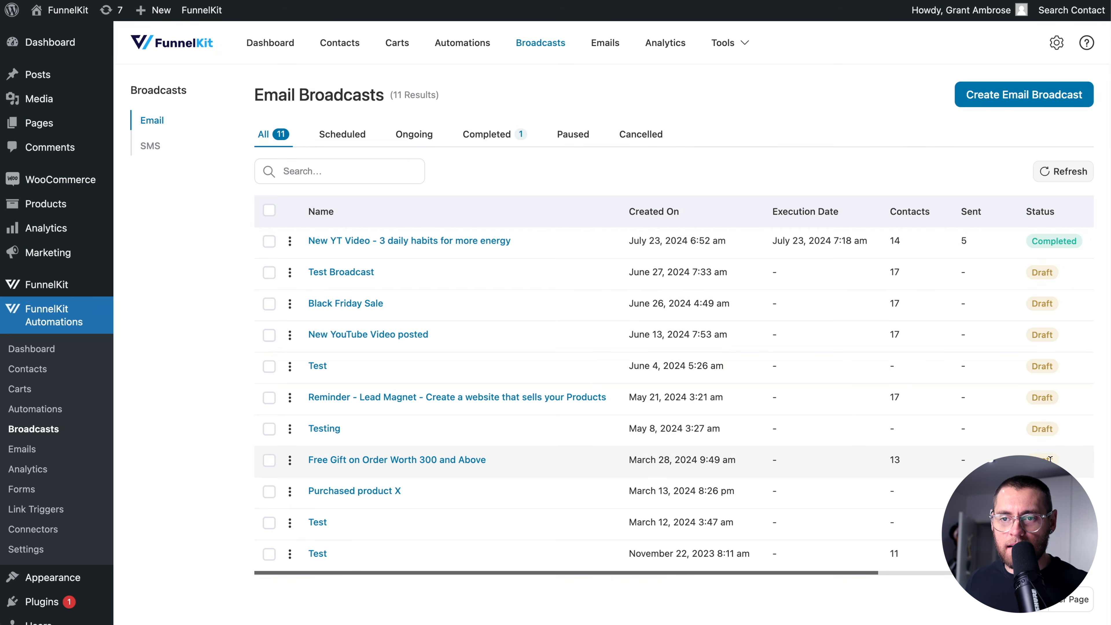
Look through the email broadcasts by status: Scheduled, Ongoing, Completed, Paused and Cancelled.
{"action": "left_click", "coordinate": [345, 133]}
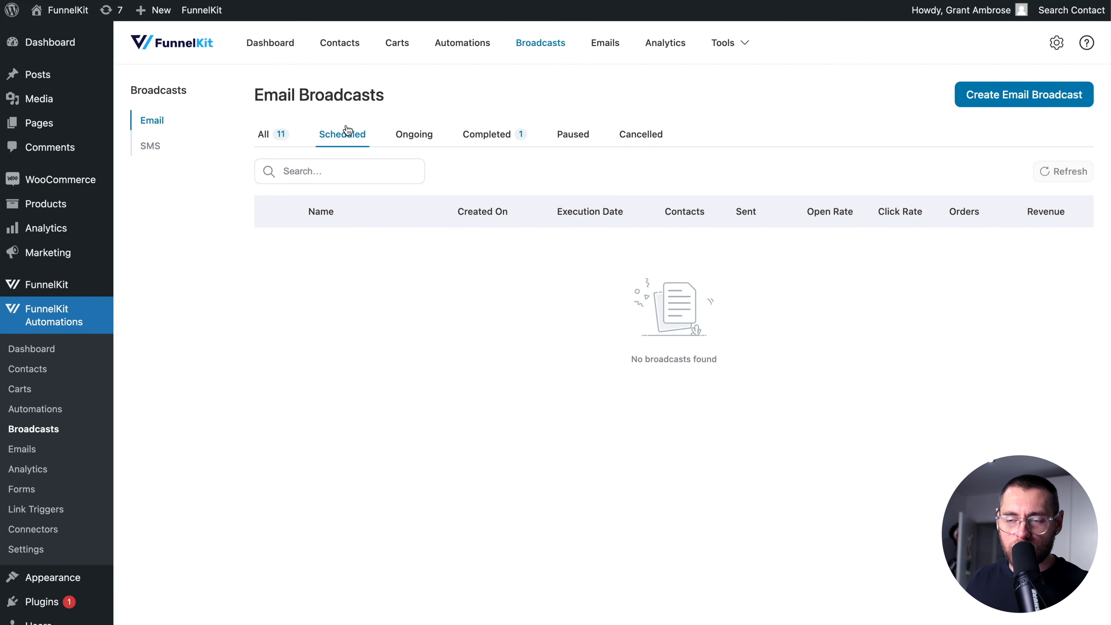
{"action": "left_click", "coordinate": [414, 136]}
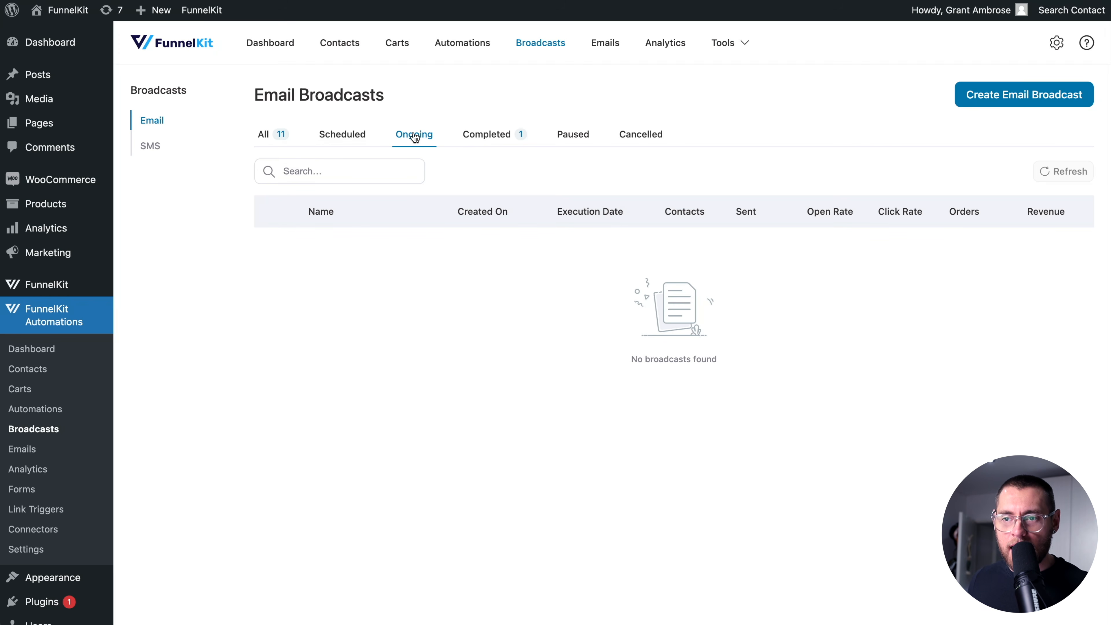
{"action": "left_click", "coordinate": [503, 137]}
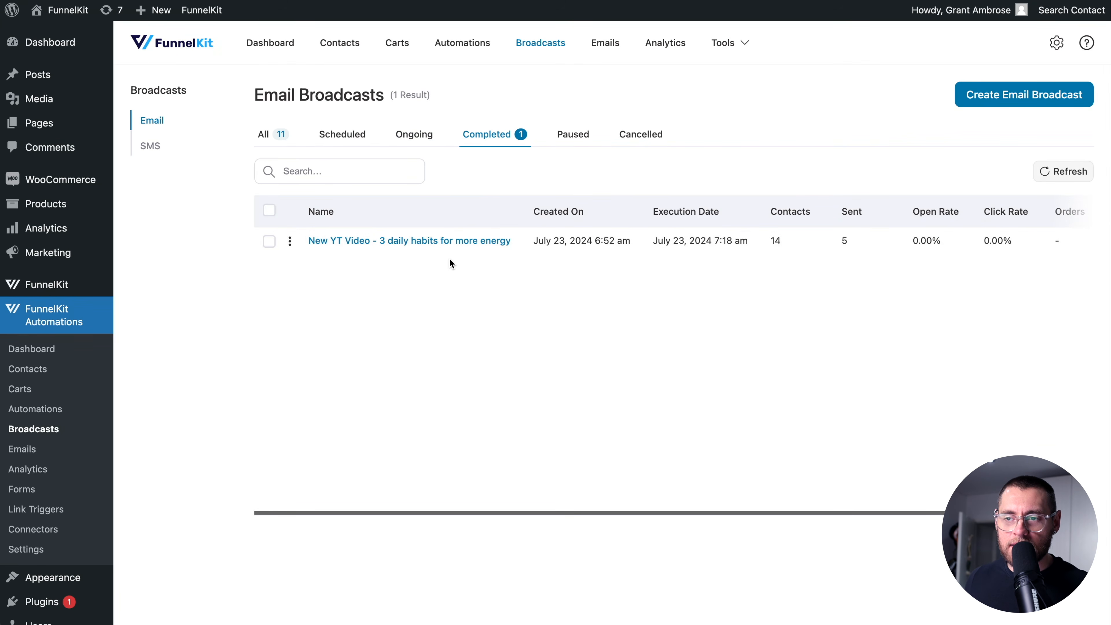
{"action": "left_click", "coordinate": [573, 136]}
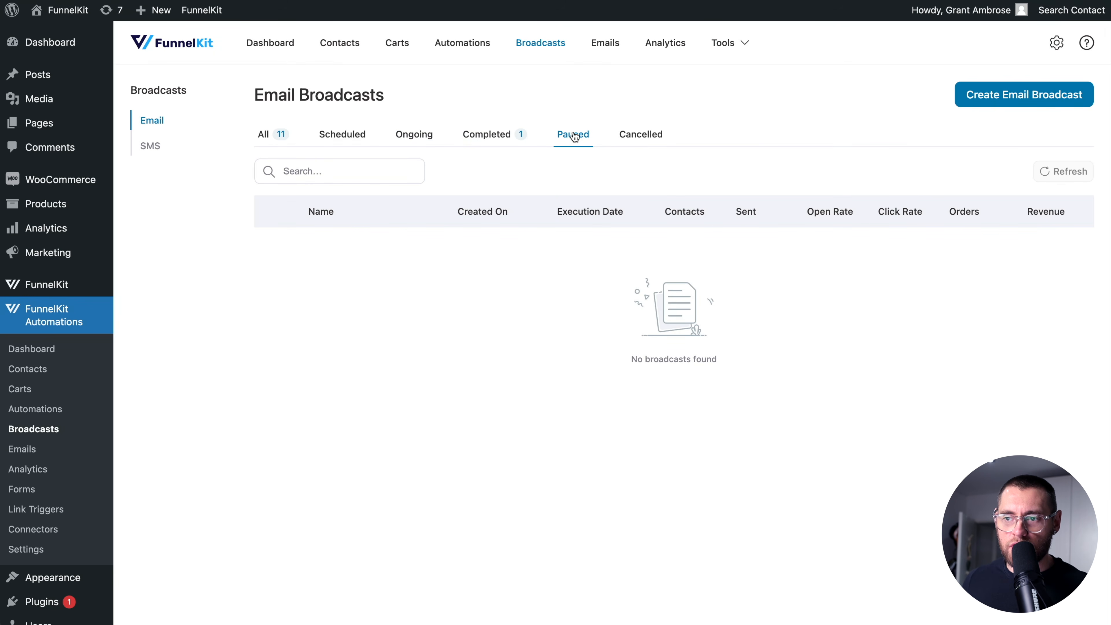
{"action": "left_click", "coordinate": [651, 139]}
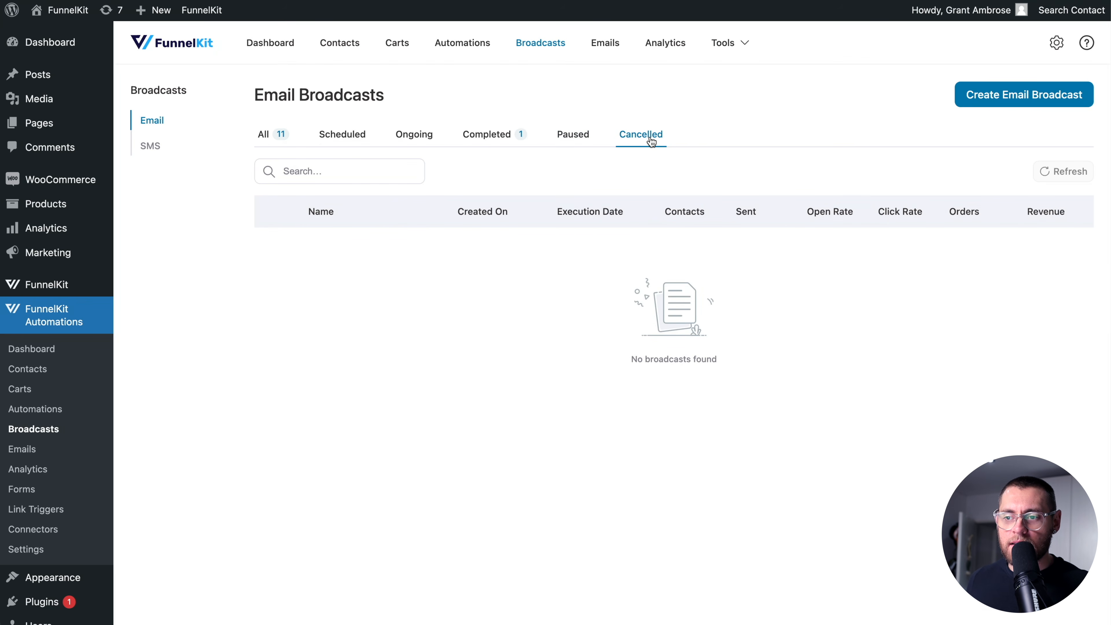
Show all email broadcasts again and open the available actions for "New YT Video - 3 daily habits for more energy".
{"action": "left_click", "coordinate": [266, 142]}
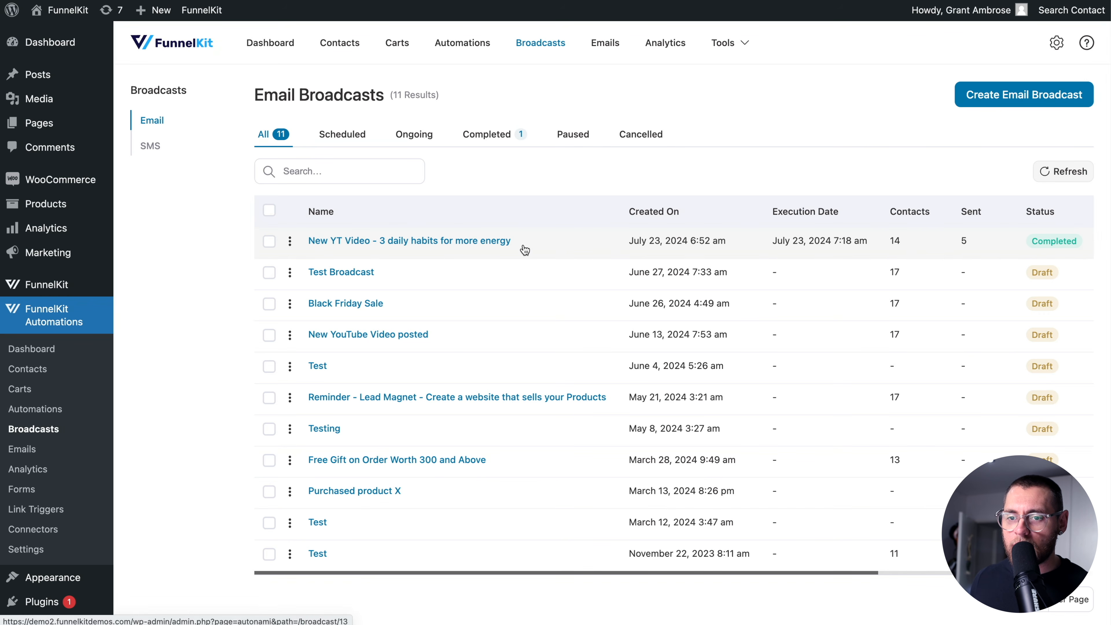
{"action": "left_click", "coordinate": [290, 243]}
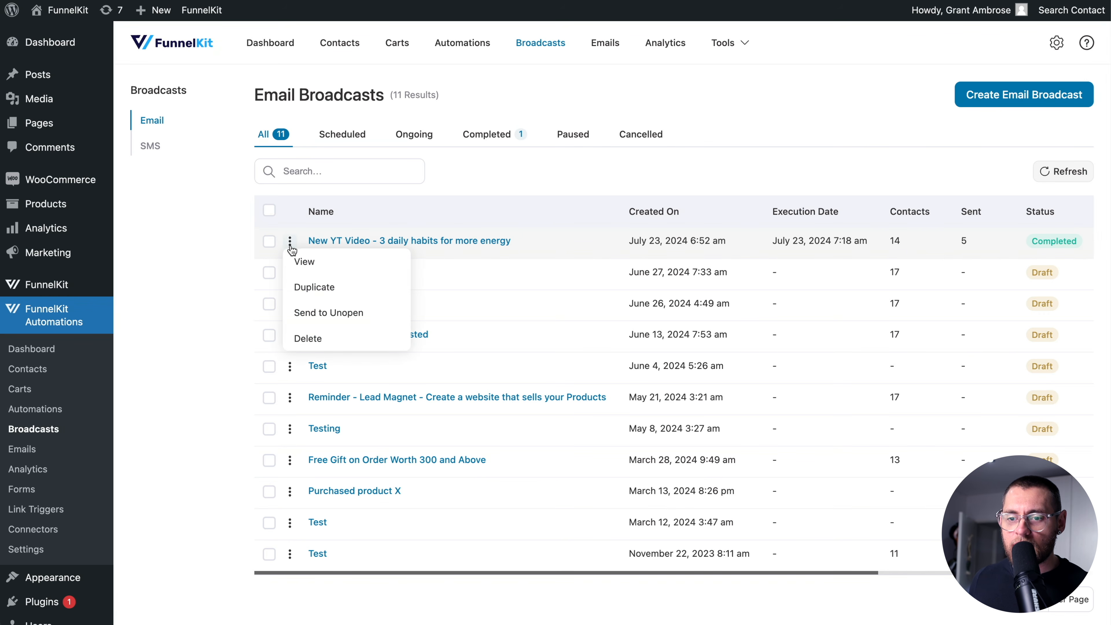